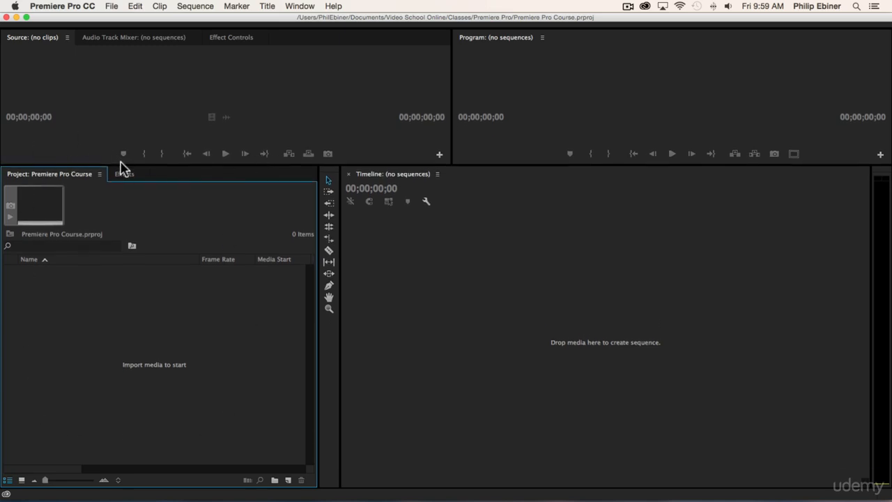
Enlarge the Project and Timeline panels by raising the divider below the Source and Program monitors
left_click_drag(122, 166, 127, 122)
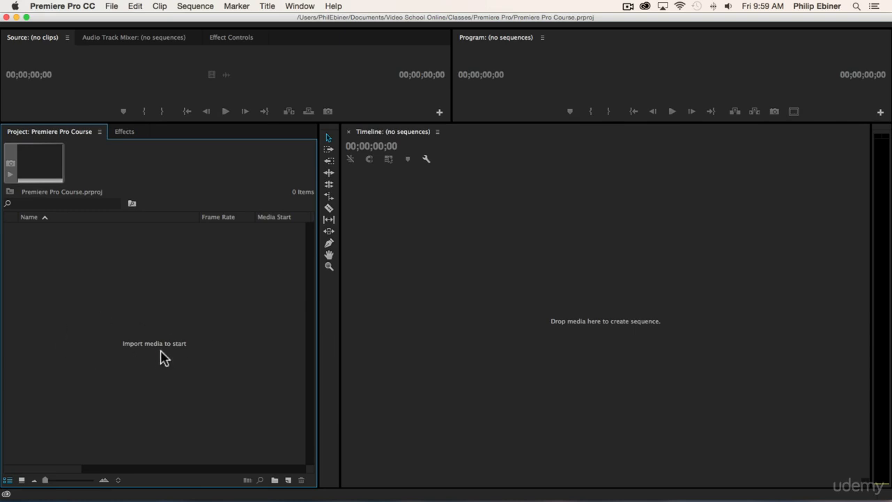
double_click(132, 321)
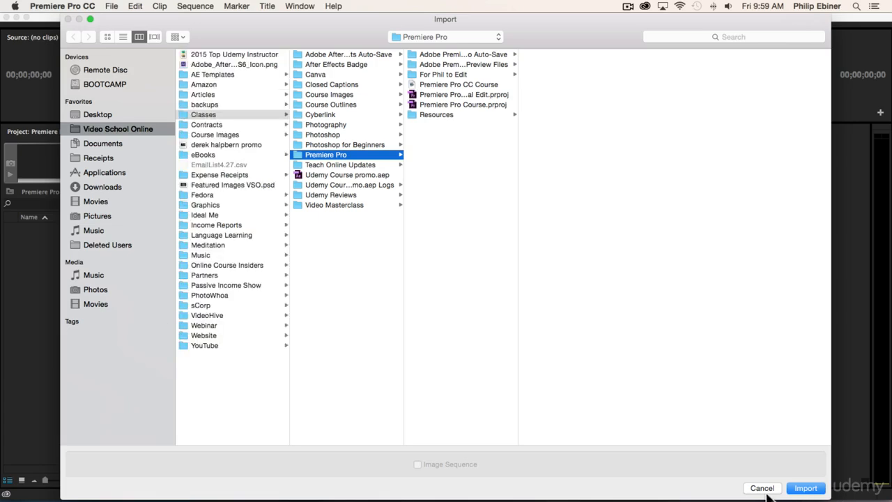
left_click(767, 490)
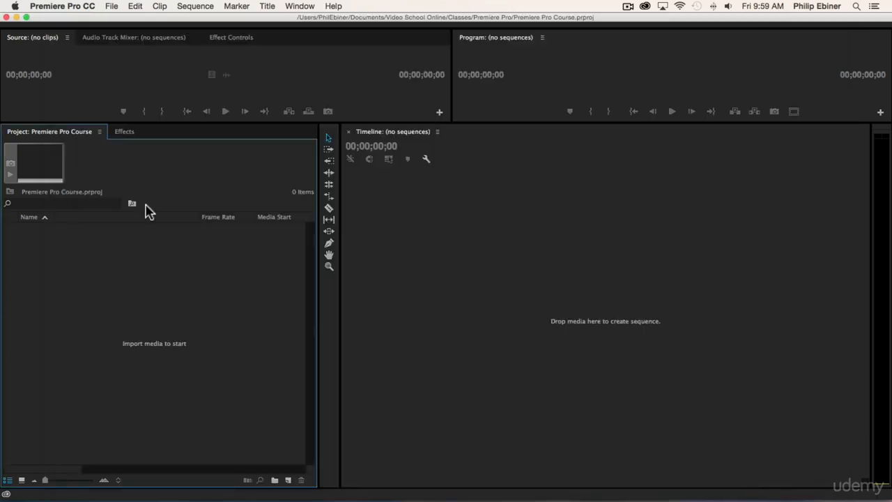
left_click(113, 7)
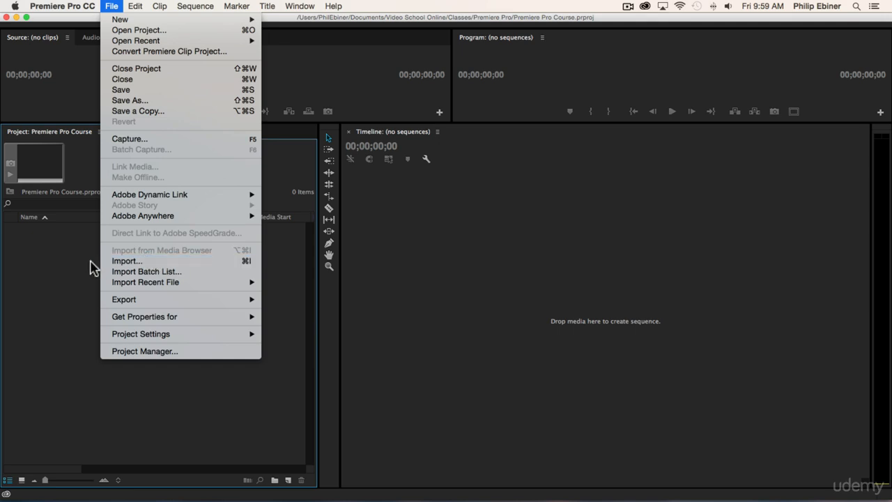
left_click(49, 263)
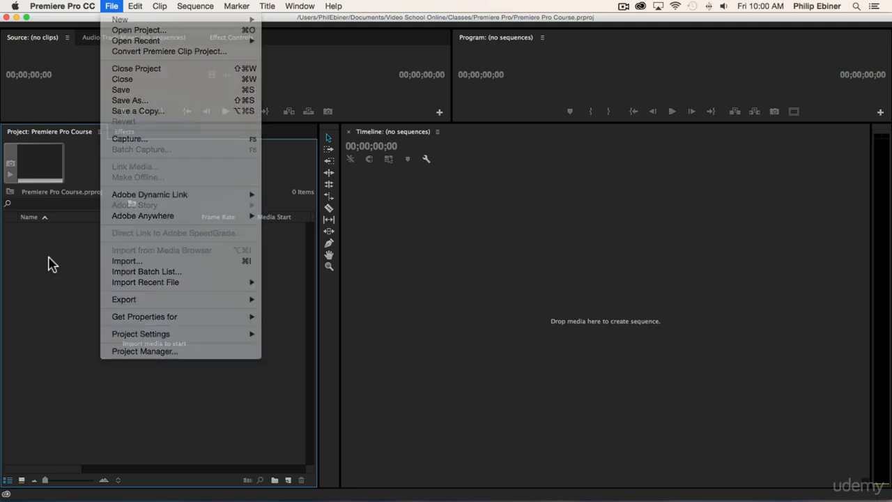
key("super+Tab")
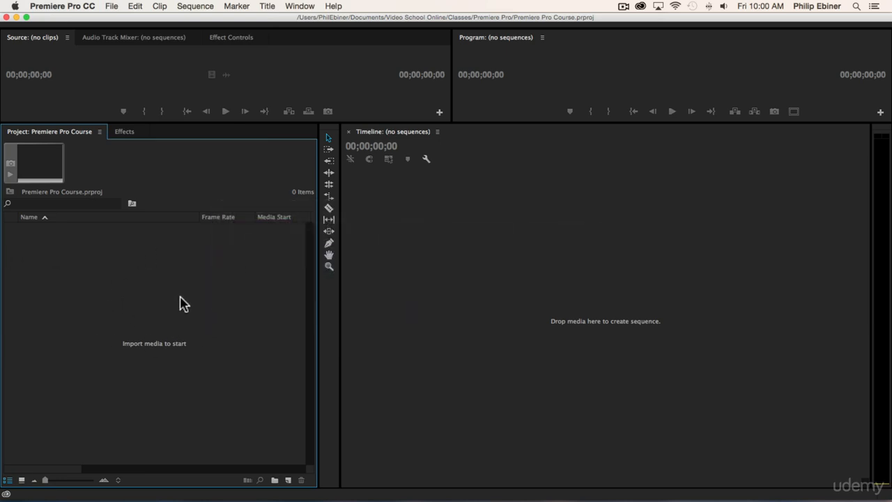
Start a media import and look through the Video Clips, Photos, Music and LUTs folders in Resources, ending in Video Clips
double_click(156, 316)
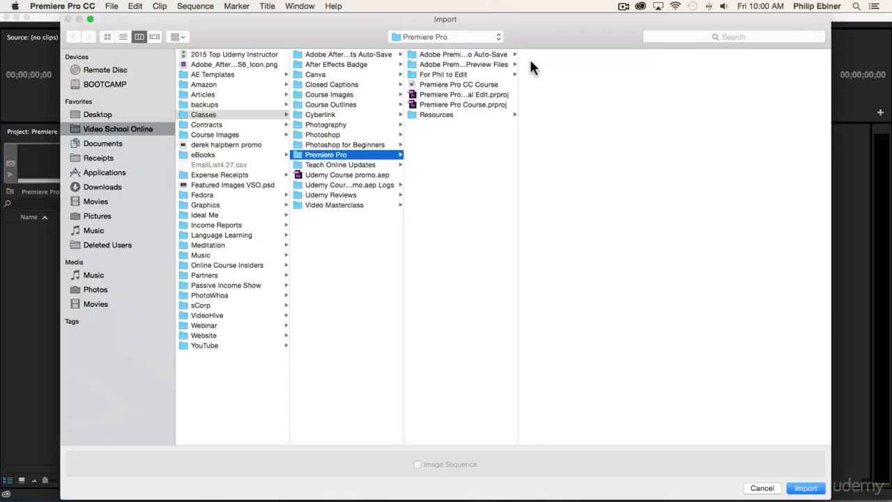
left_click(434, 113)
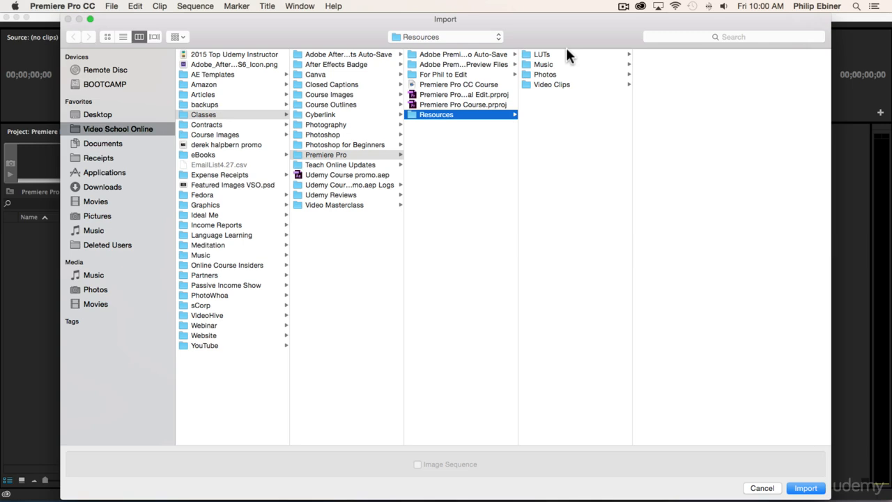
left_click(545, 83)
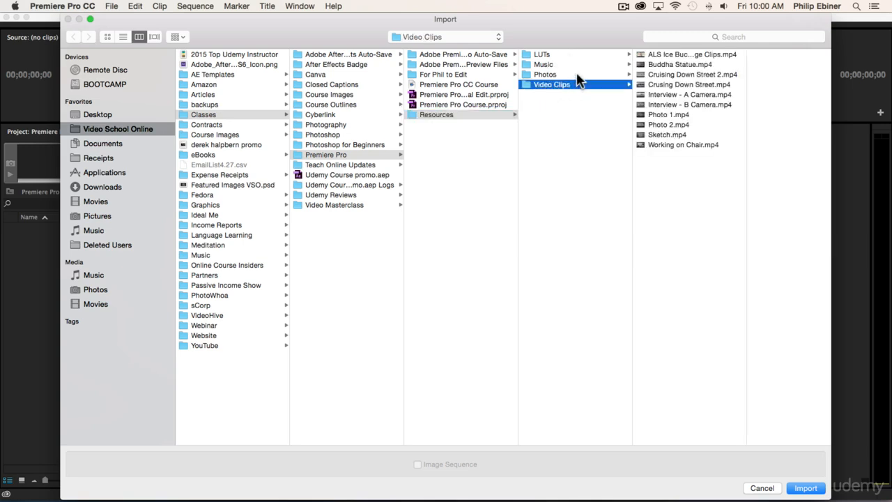
left_click(548, 75)
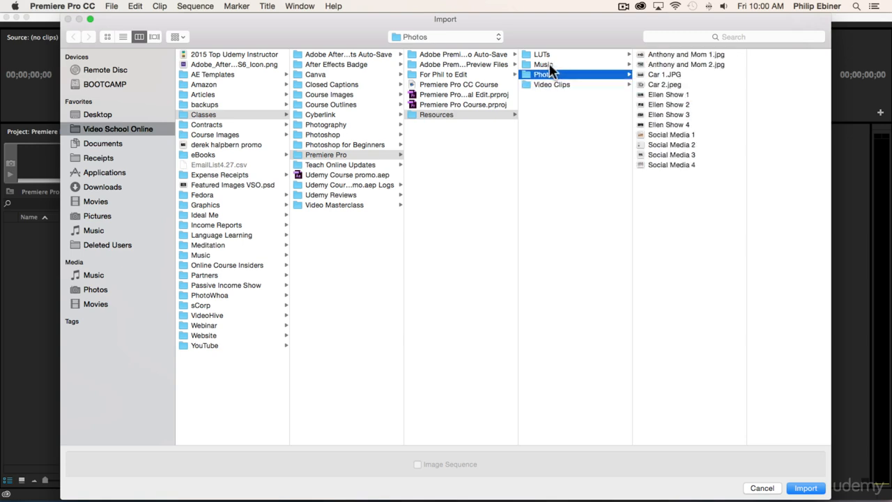
left_click(550, 64)
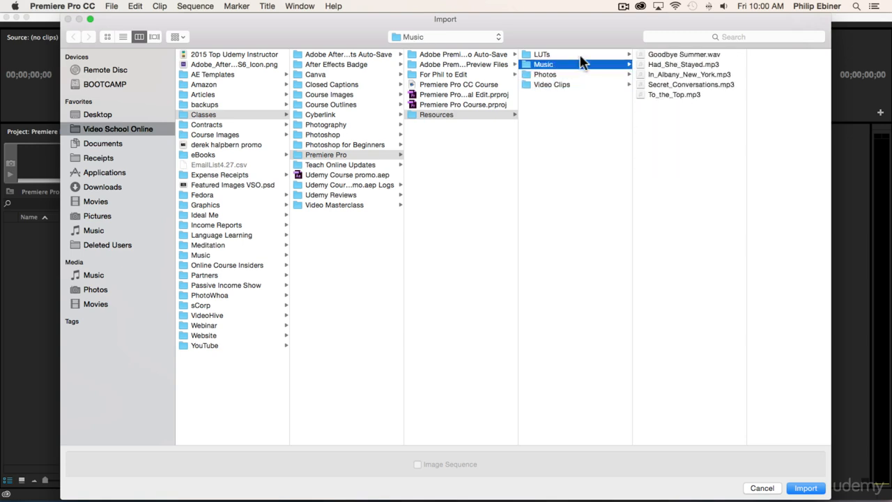
left_click(541, 55)
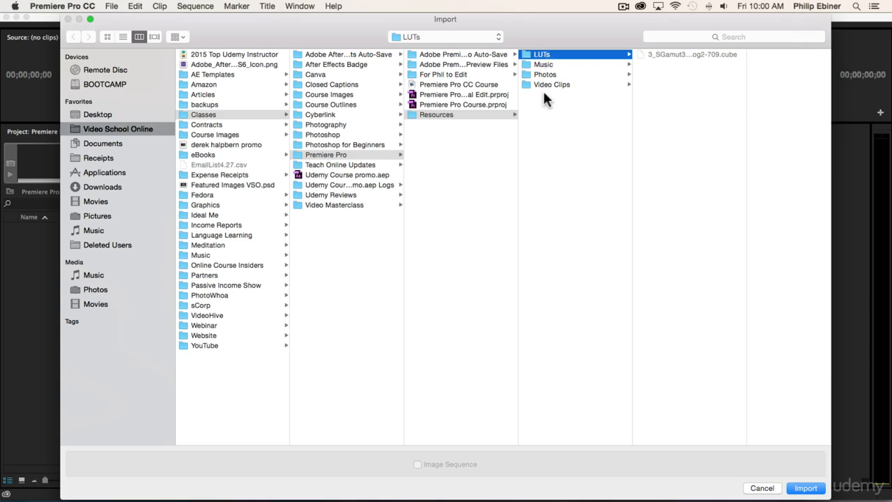
left_click(551, 85)
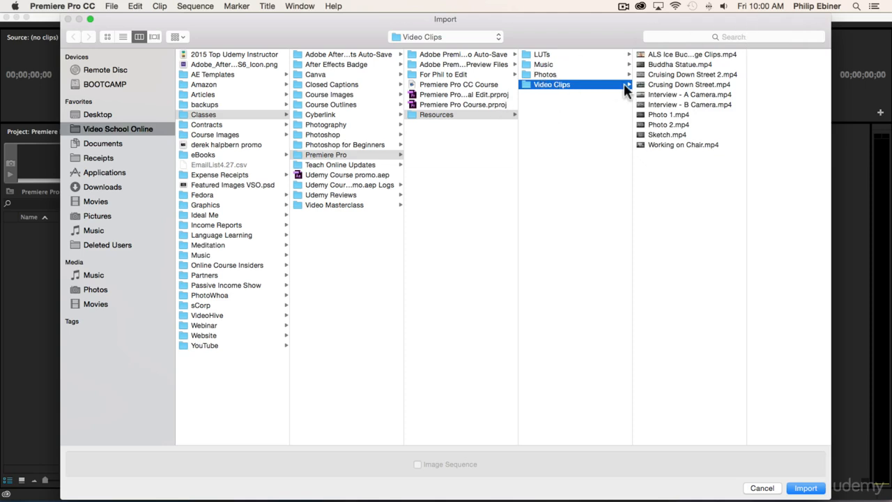
Select all the files in the Video Clips folder as one range and clear the selection
left_click(694, 93)
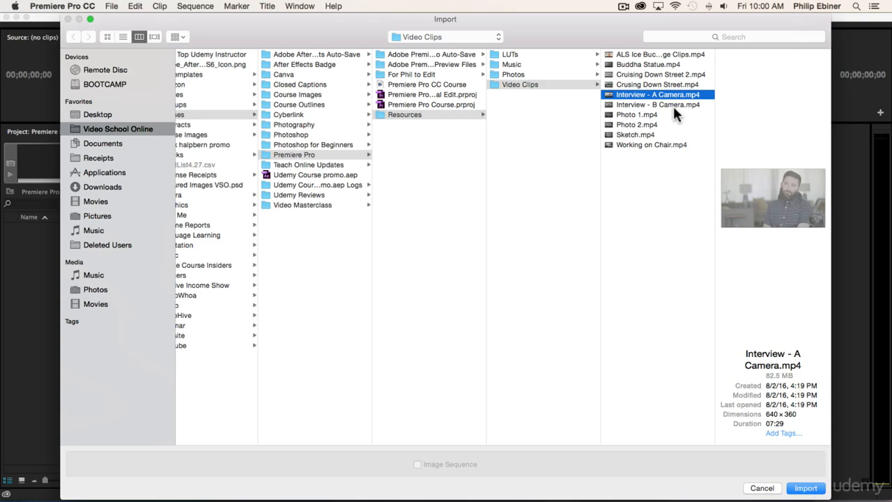
left_click(630, 55)
left_click(647, 141, "shift")
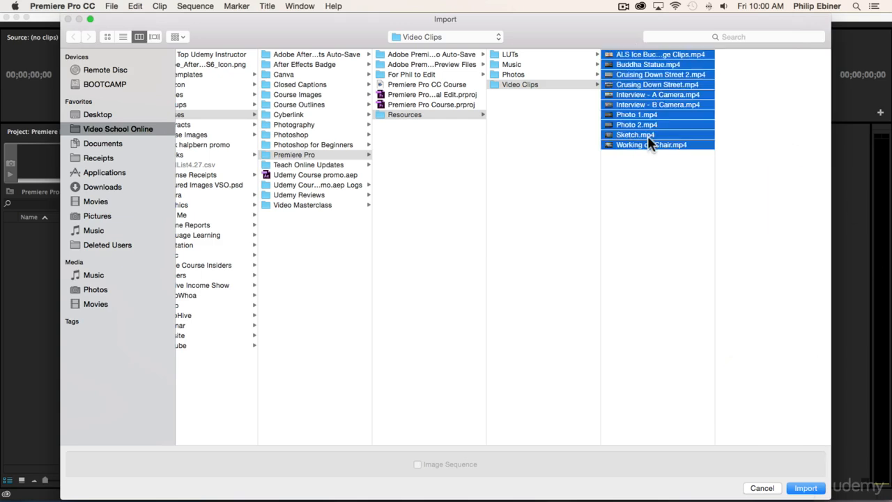
left_click(644, 174)
left_click(626, 55)
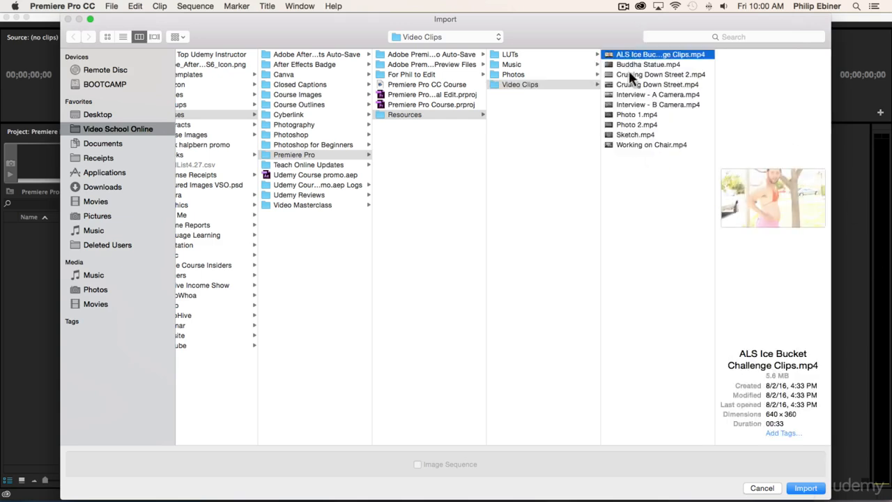
left_click(639, 143, "shift")
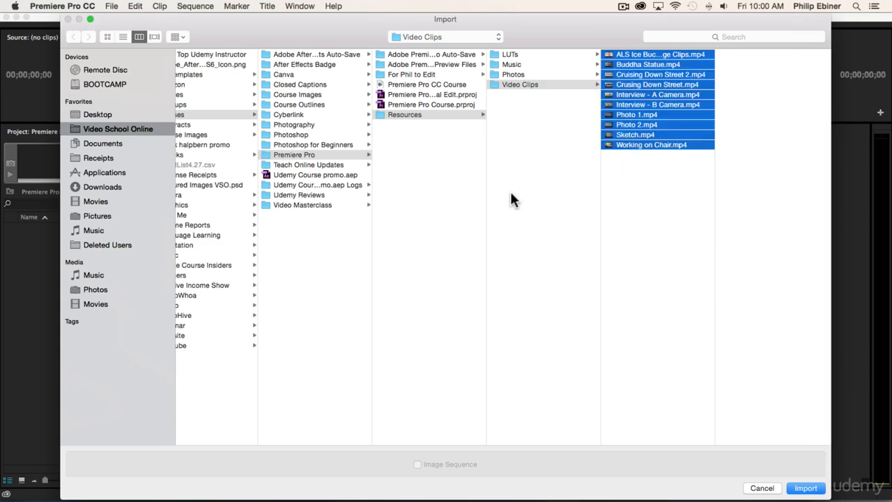
left_click(597, 236)
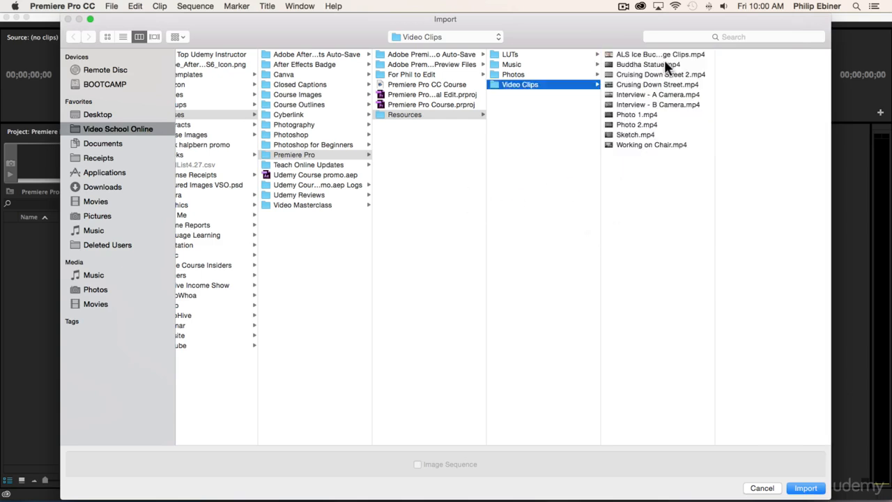
Select only Interview - A Camera.mp4, Interview - B Camera.mp4, Sketch.mp4 and Working on Chair.mp4 together
left_click(645, 94)
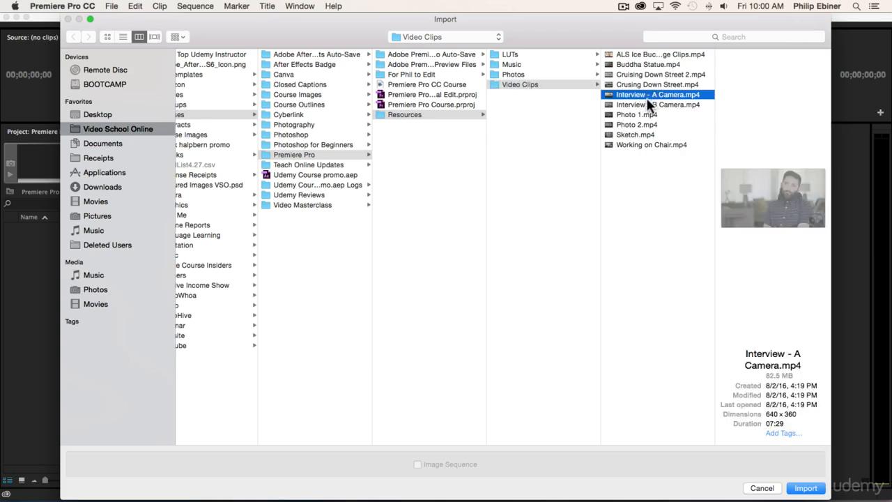
left_click(636, 101, "shift")
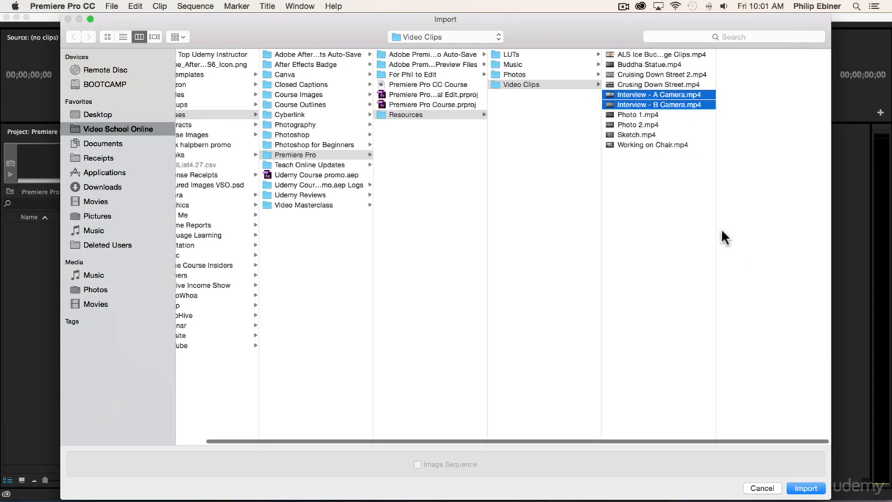
left_click(629, 133, "super")
left_click(633, 145, "super")
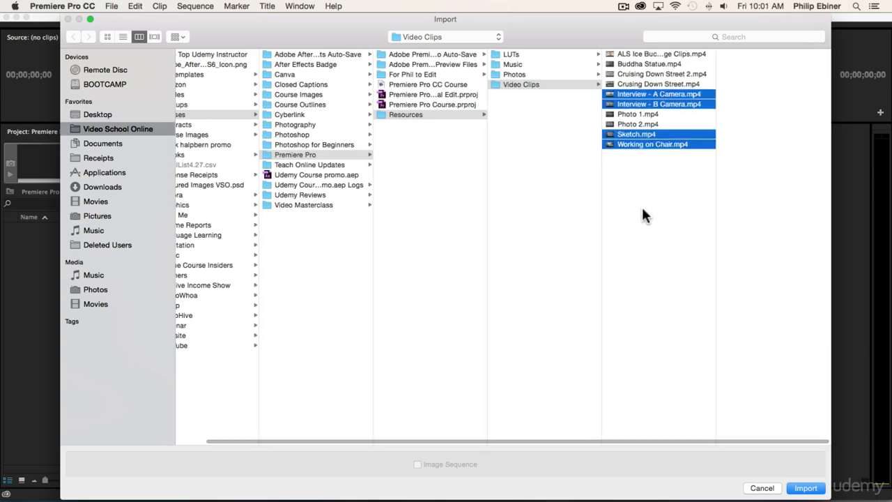
Import all the Video Clips files, from ALS Ice Bucket Challenge Clips.mp4 through Working on Chair.mp4
left_click(636, 54)
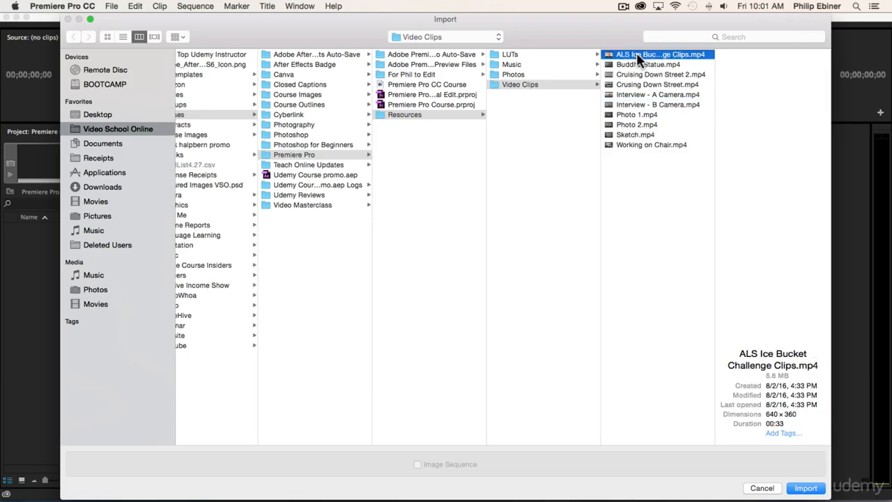
left_click(641, 144, "shift")
left_click(806, 488)
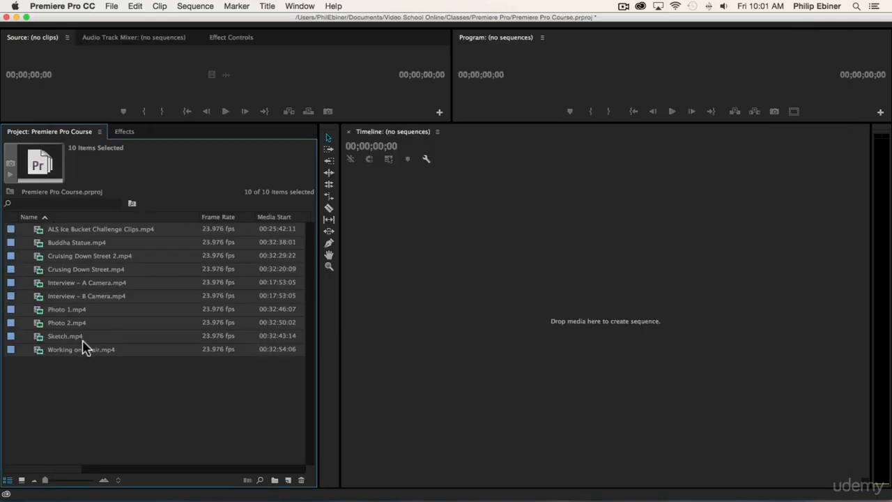
Create a new bin named Video at the top level of the project
left_click(120, 388)
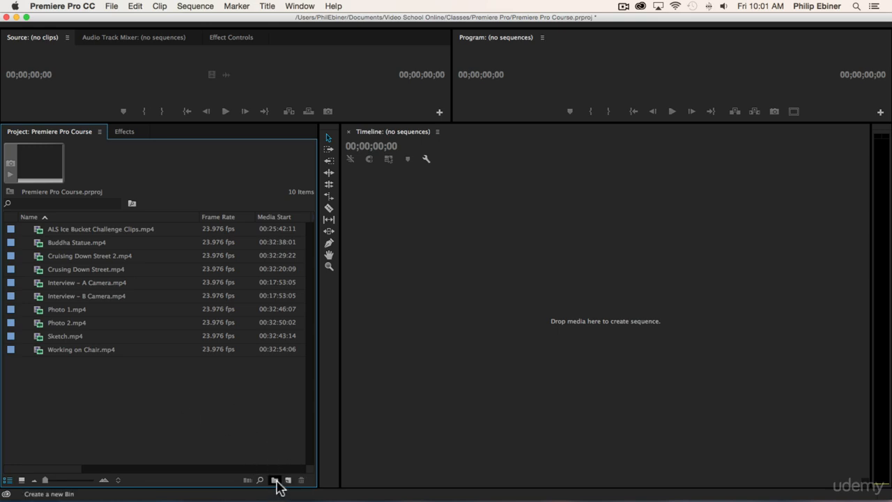
right_click(48, 401)
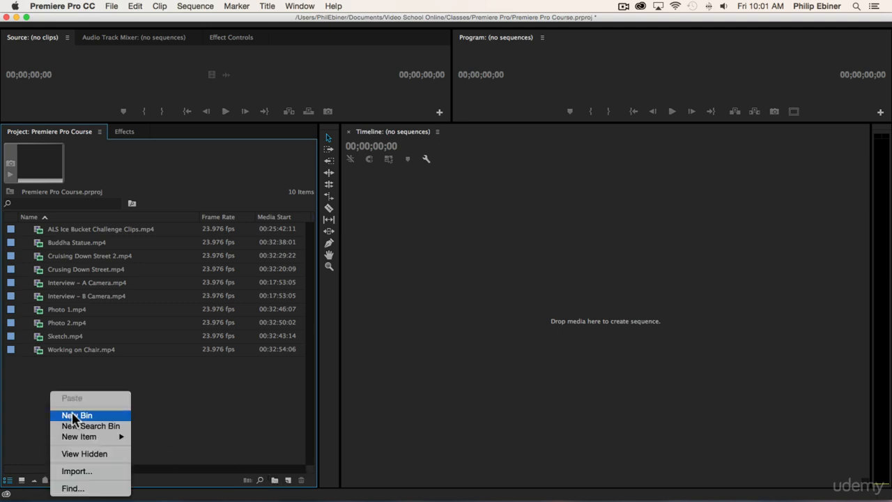
left_click(209, 388)
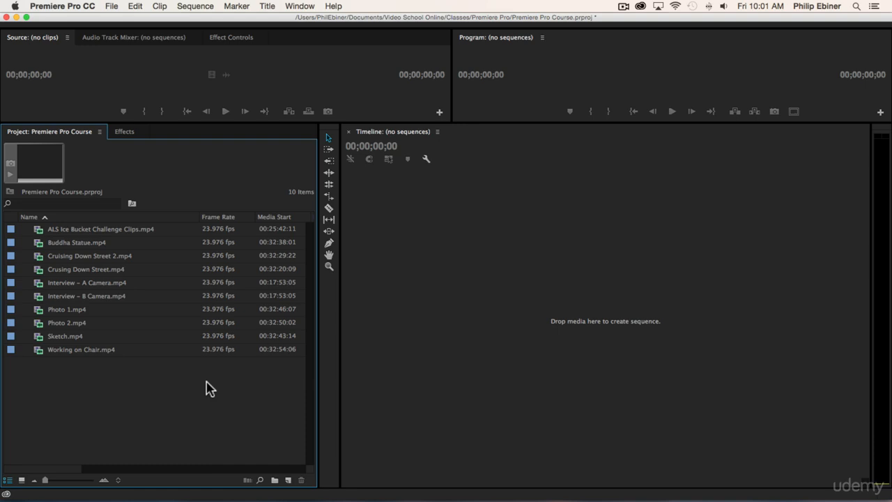
key("super+b")
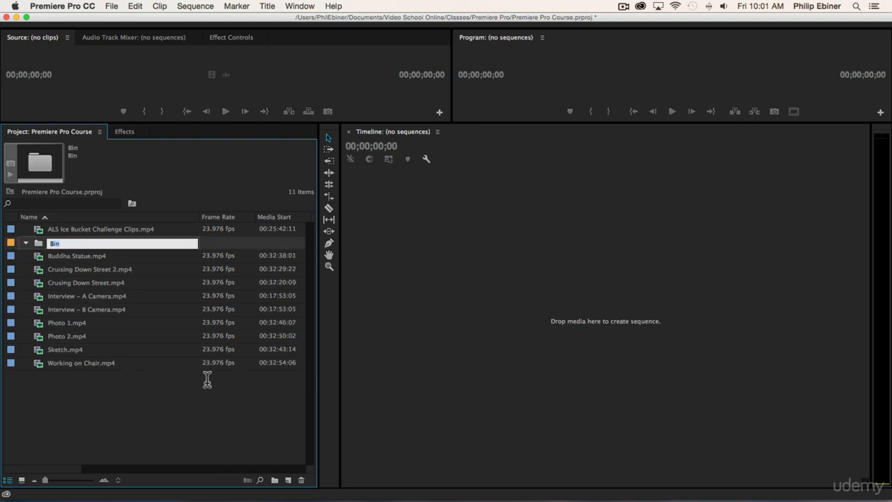
type("Video")
key("Tab")
left_click(59, 243)
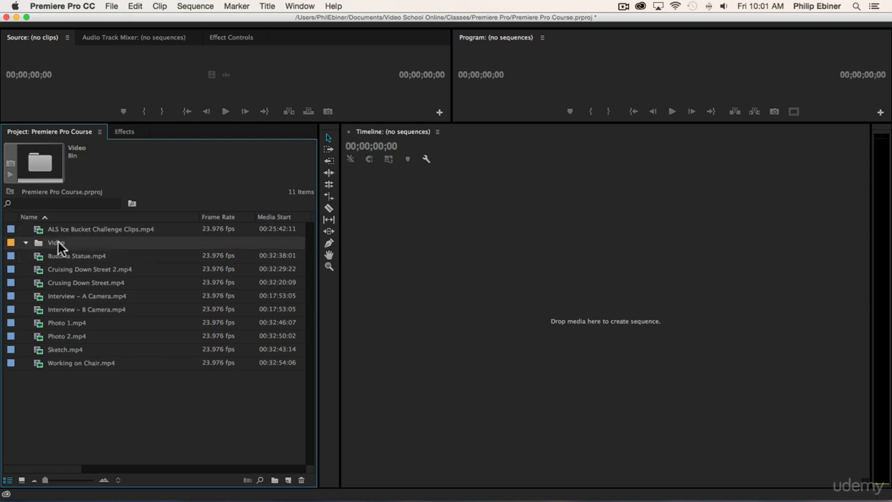
Move all the imported clips into the Video bin and collapse the bin
left_click(98, 262)
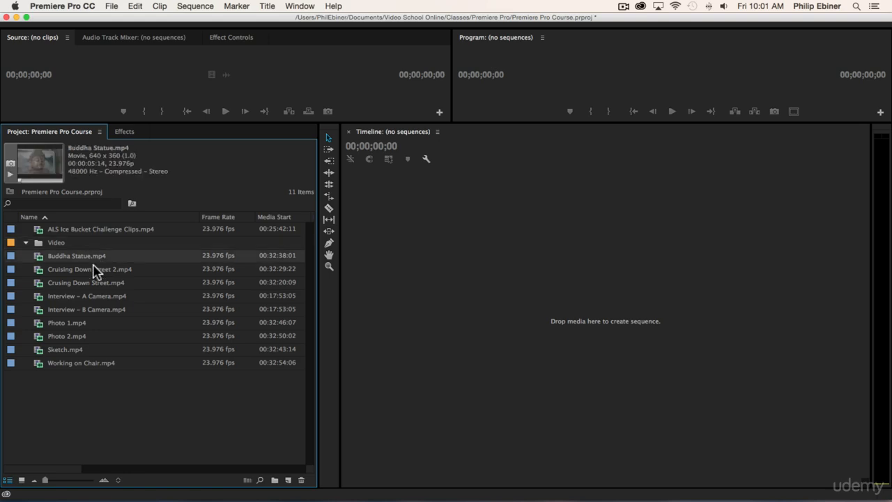
left_click(72, 365, "shift")
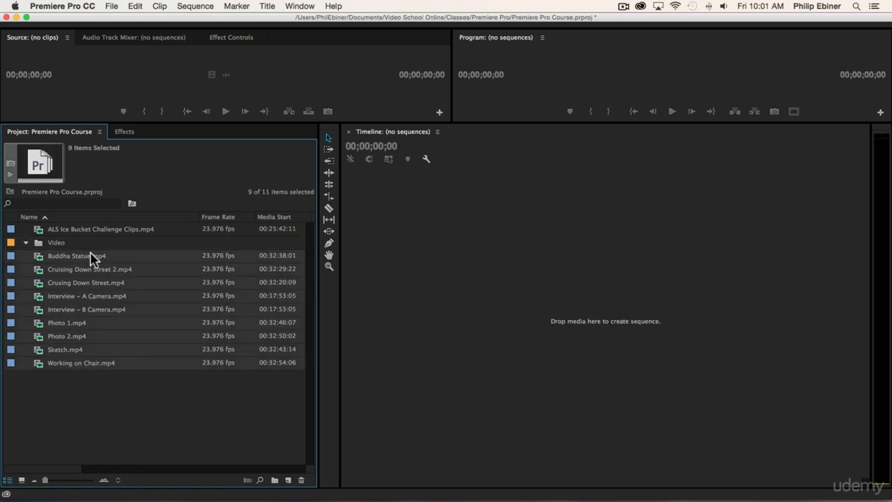
left_click_drag(62, 247, 53, 241)
left_click(26, 230)
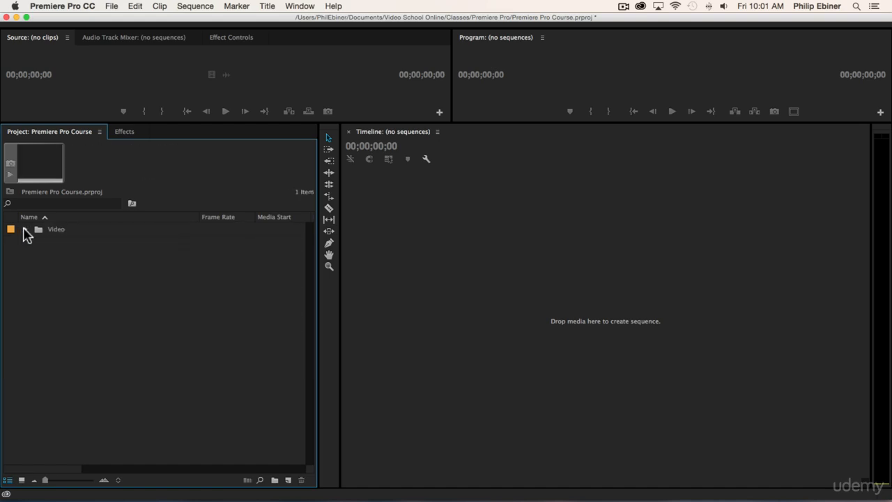
Expand the Video bin to check its clips, leaving it collapsed
left_click(25, 229)
left_click(25, 229)
left_click(26, 230)
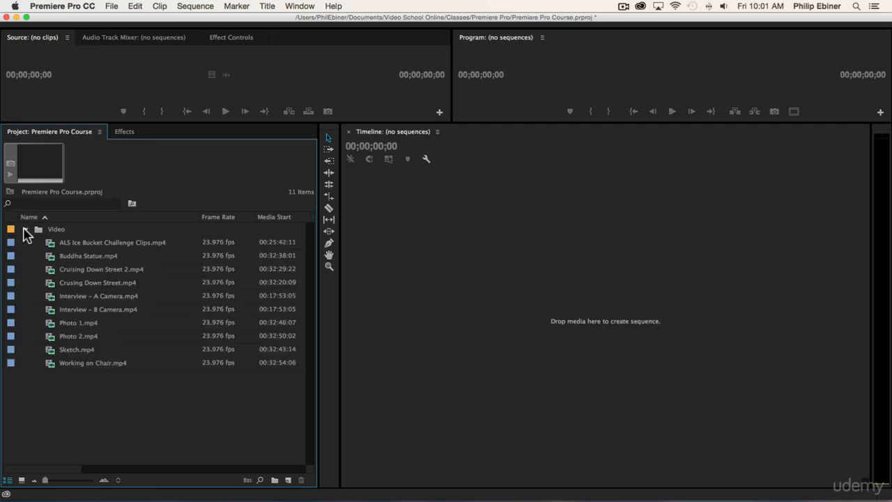
left_click(25, 230)
left_click(25, 230)
left_click(25, 230)
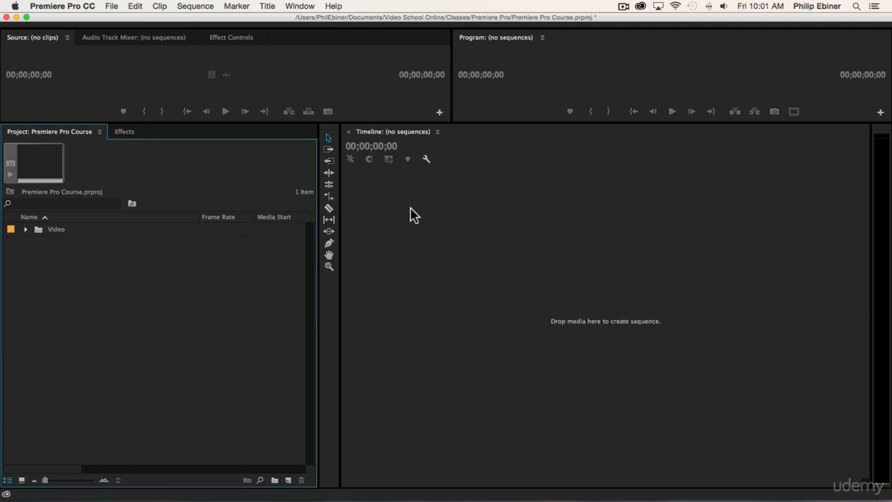
Switch to Finder and import the whole Photos folder from Resources into the Premiere Pro project as a bin
key("super+Tab")
key("super+Tab")
key("super+Tab")
key("super+Tab")
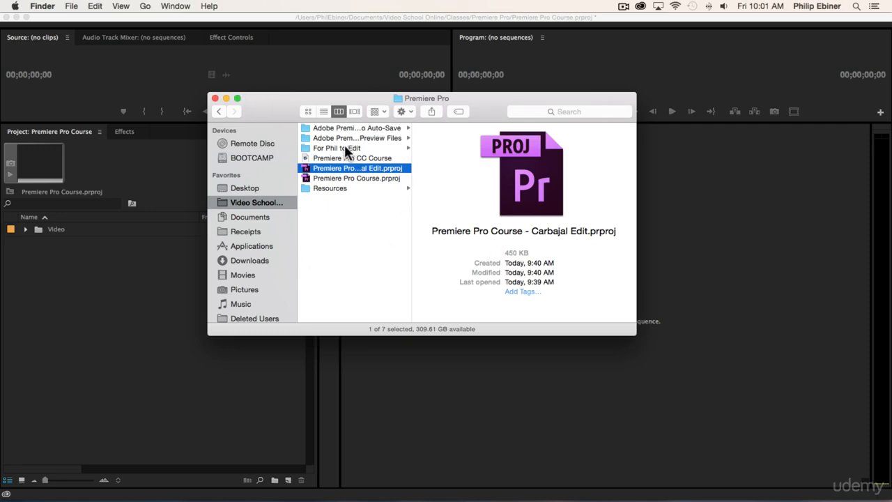
key("super+Tab")
key("super+Tab")
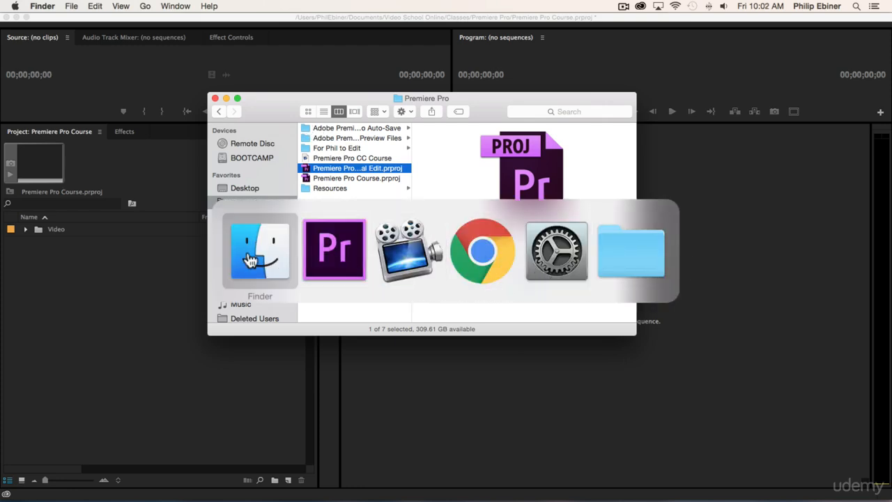
left_click(228, 261)
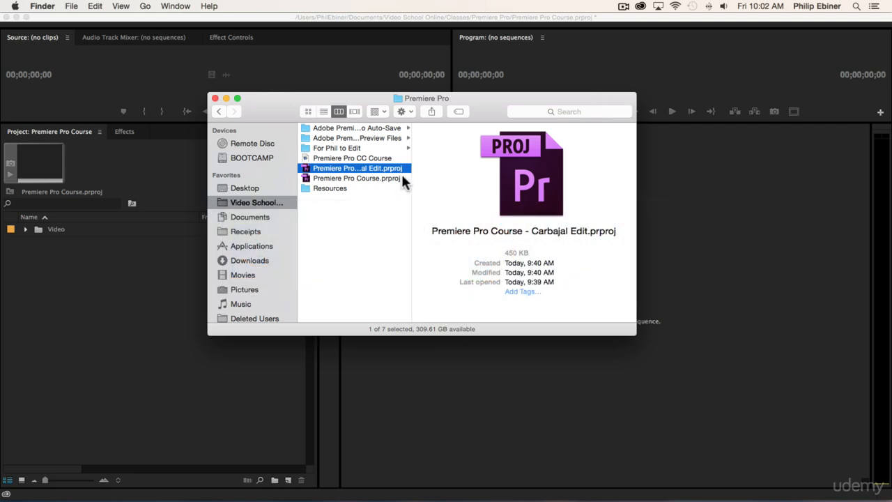
left_click(359, 188)
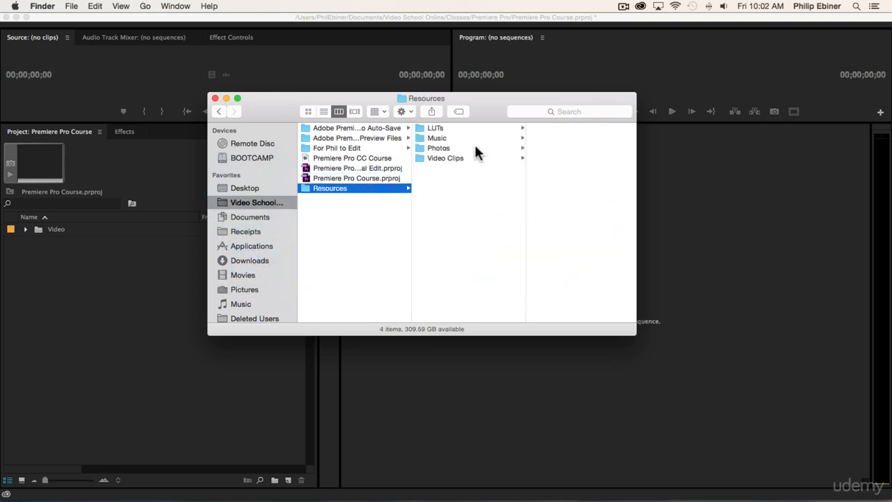
left_click(443, 158)
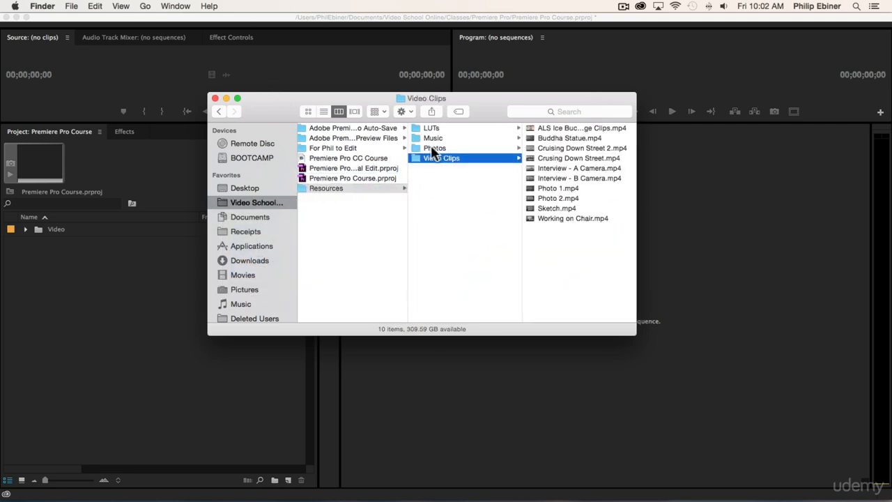
left_click(432, 146)
left_click_drag(434, 154, 111, 303)
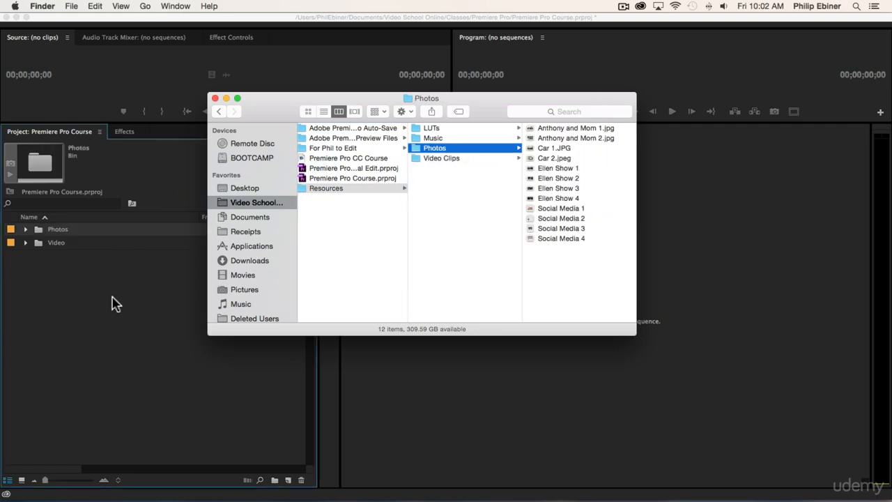
left_click(52, 288)
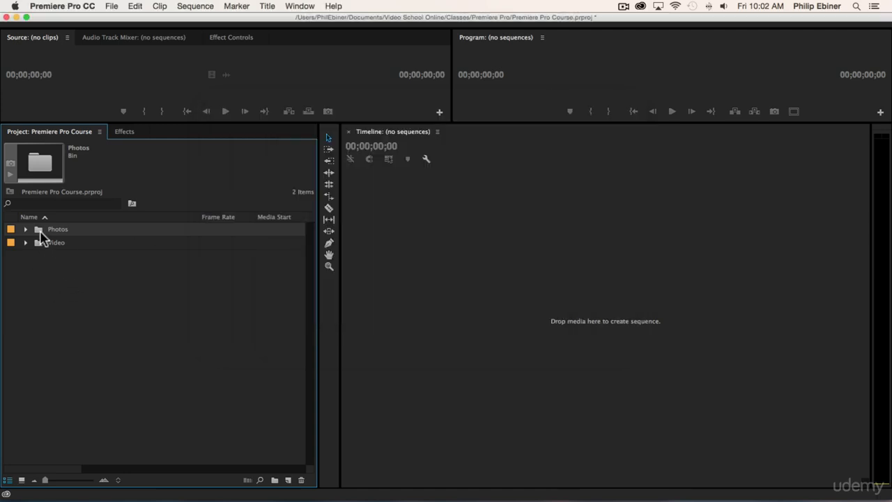
Import the Music folder from Resources in Finder as a bin and check its tracks, leaving the bin collapsed
key("super+Tab")
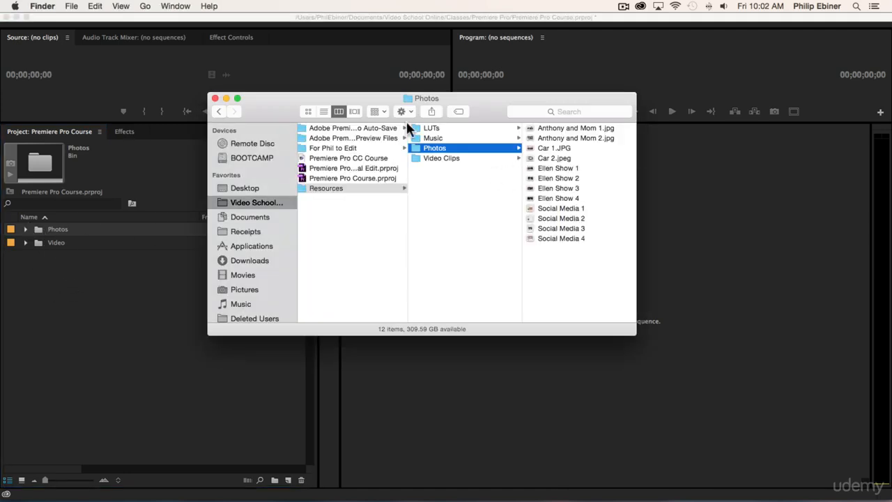
left_click_drag(432, 138, 50, 311)
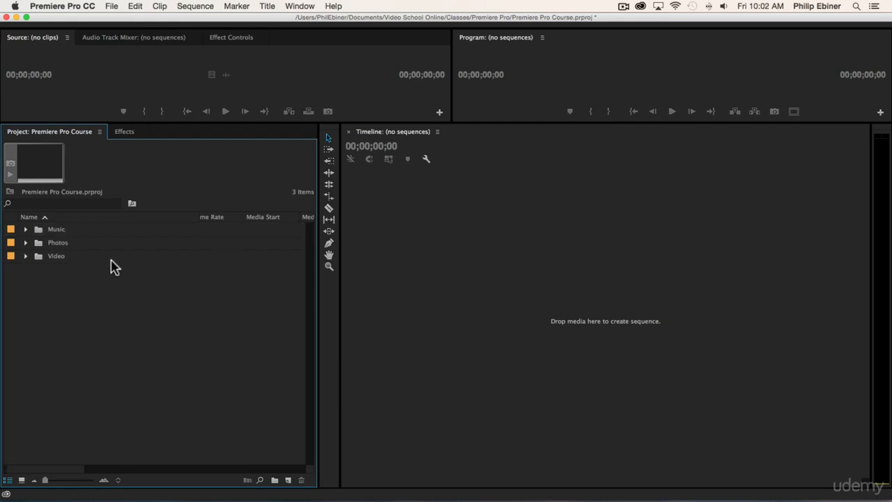
left_click(26, 229)
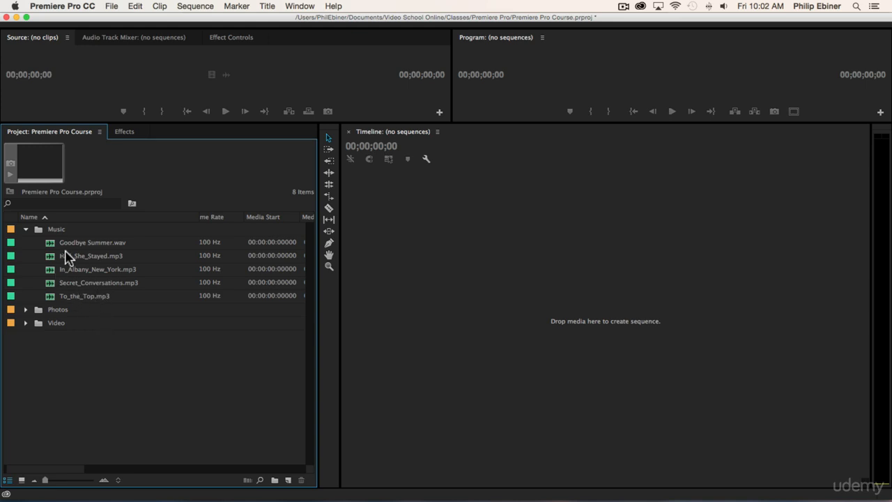
left_click(27, 230)
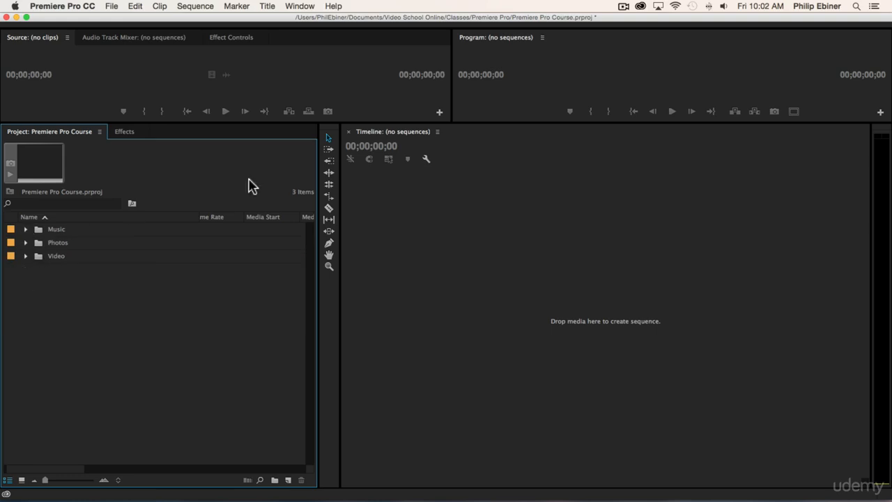
Look at the LUTs folder within Resources in Finder, and return to the Premiere Pro project
key("super+Tab")
left_click(342, 248)
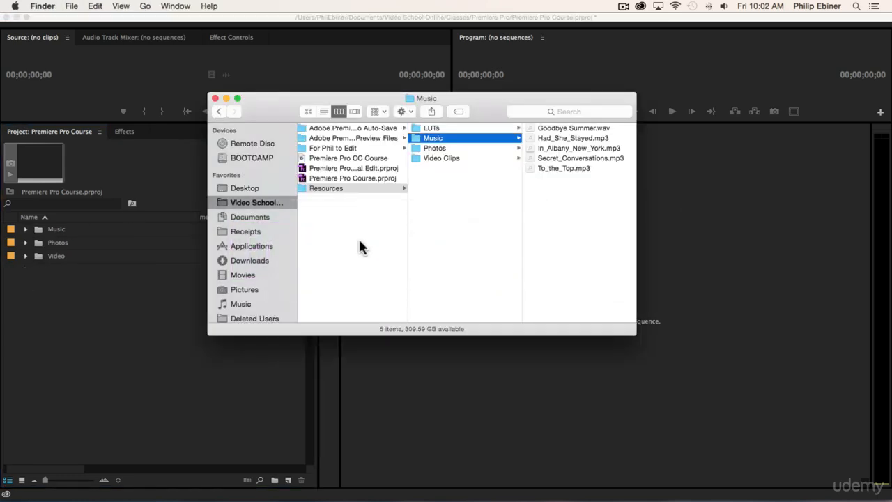
left_click(434, 128)
left_click(125, 323)
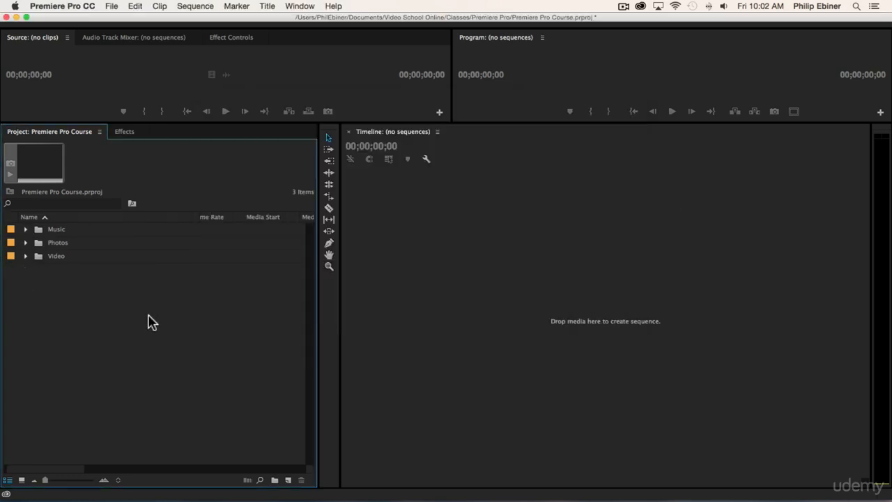
Expand the Video bin and create a new bin named broll inside it
left_click(25, 256)
left_click(52, 256)
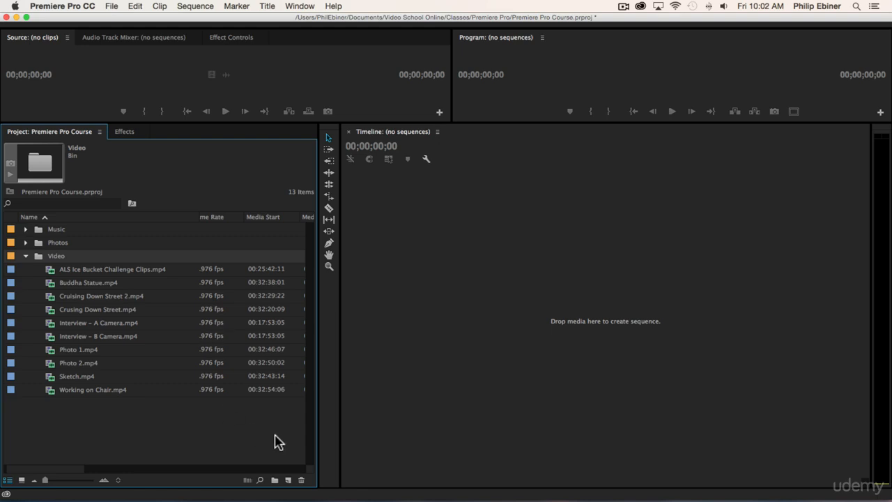
left_click(276, 480)
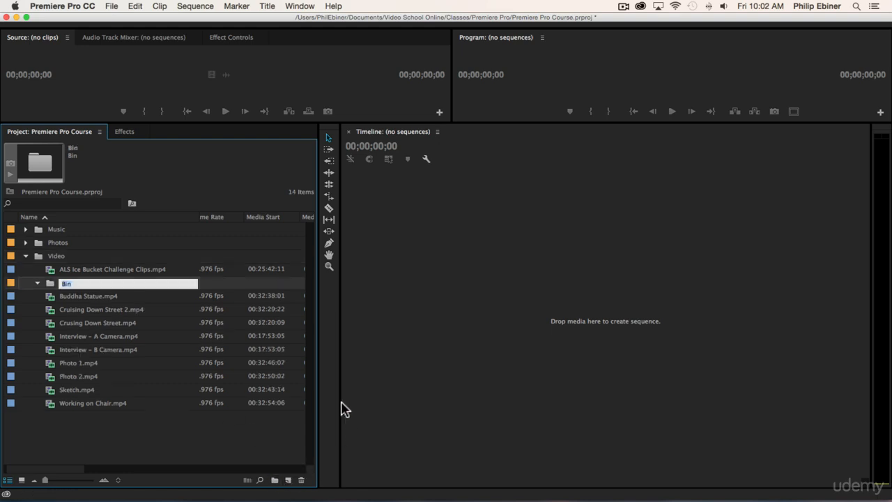
type("broll")
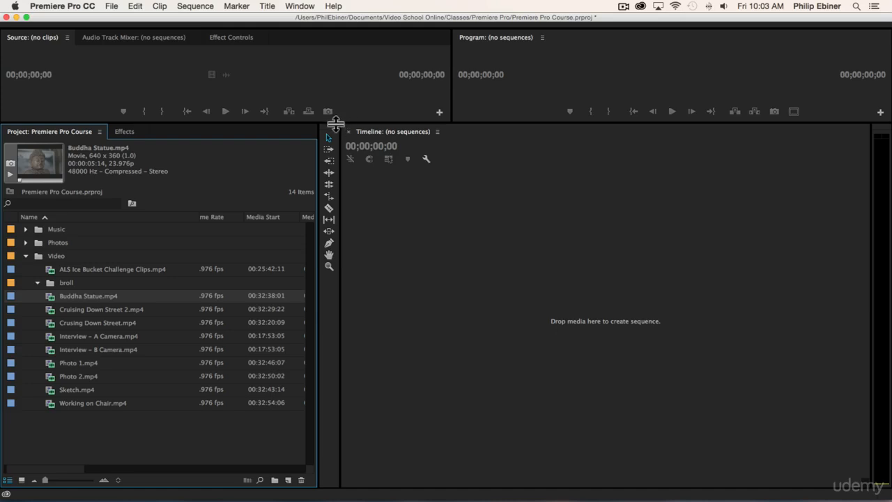
Enlarge the monitor area and preview the Interview A Camera and B Camera clips, scrubbing the B Camera clip to 00:21:33:11
left_click_drag(335, 126, 395, 251)
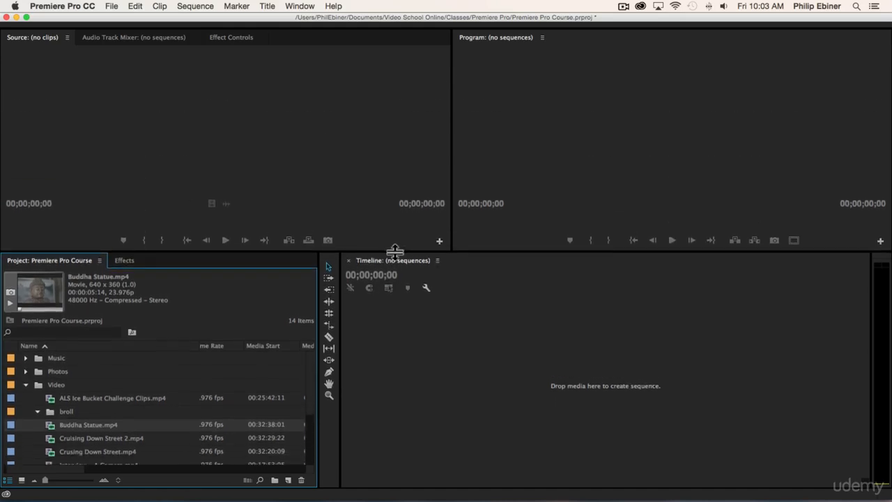
scroll(217, 378, "down", 3)
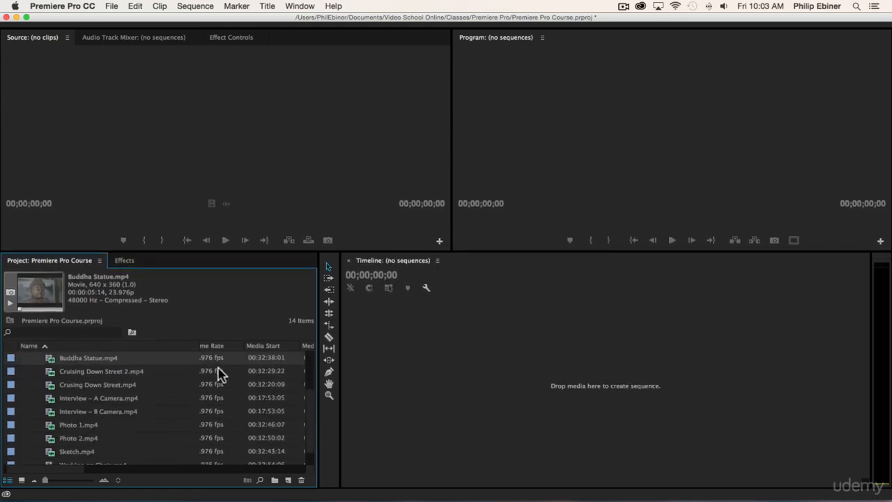
double_click(99, 398)
double_click(120, 412)
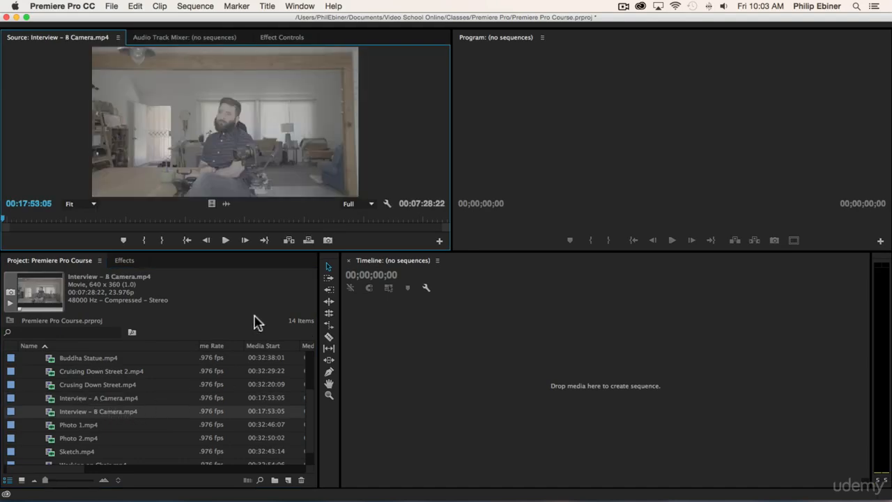
left_click_drag(122, 221, 220, 219)
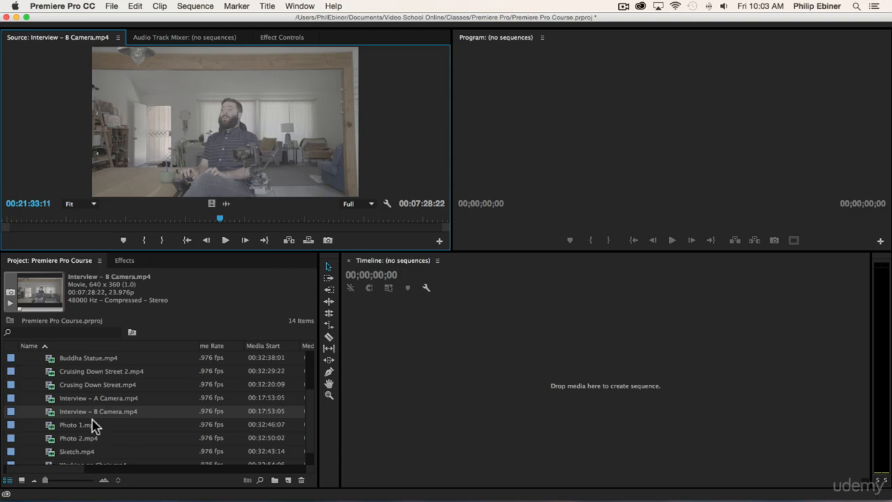
Open Cruising Down Street 2.mp4 in the source monitor and play part of it as an example of b-roll
scroll(88, 398, "up", 2)
scroll(90, 400, "down", 1)
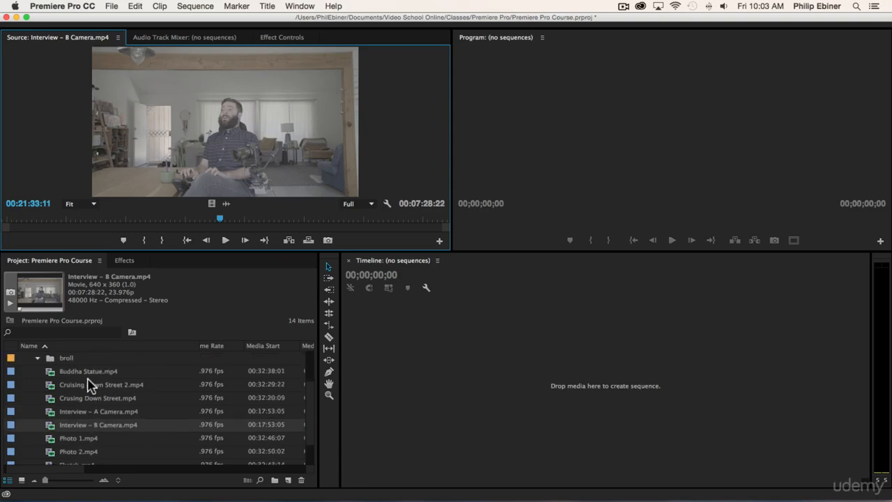
double_click(88, 388)
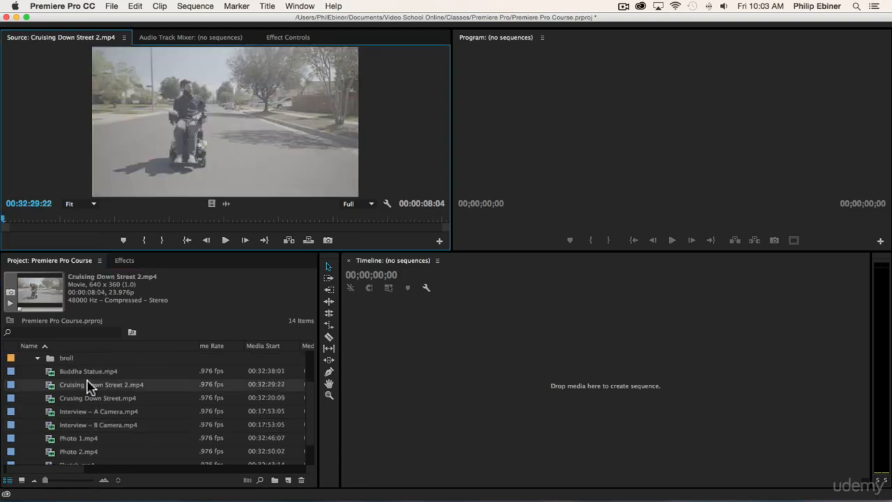
left_click(226, 241)
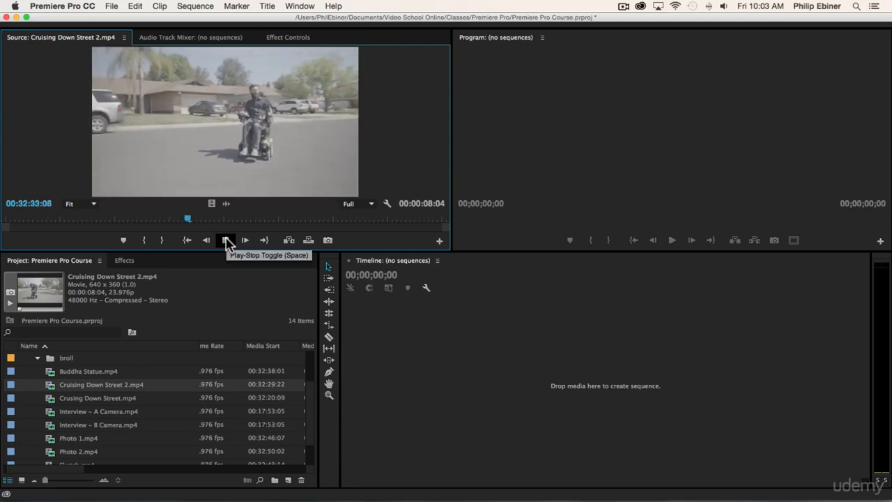
left_click(226, 241)
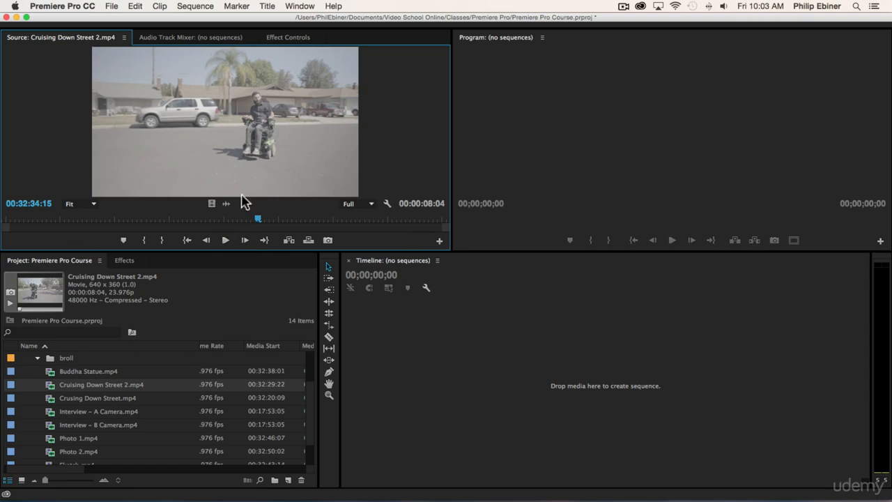
Move the ALS Ice Bucket Challenge, Buddha Statue and both street-cruising clips into the broll bin
scroll(104, 368, "up", 2)
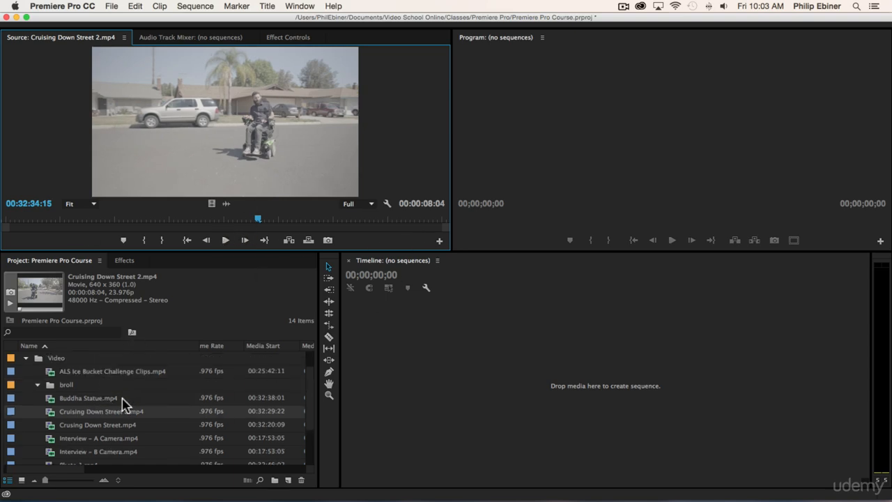
left_click(109, 424)
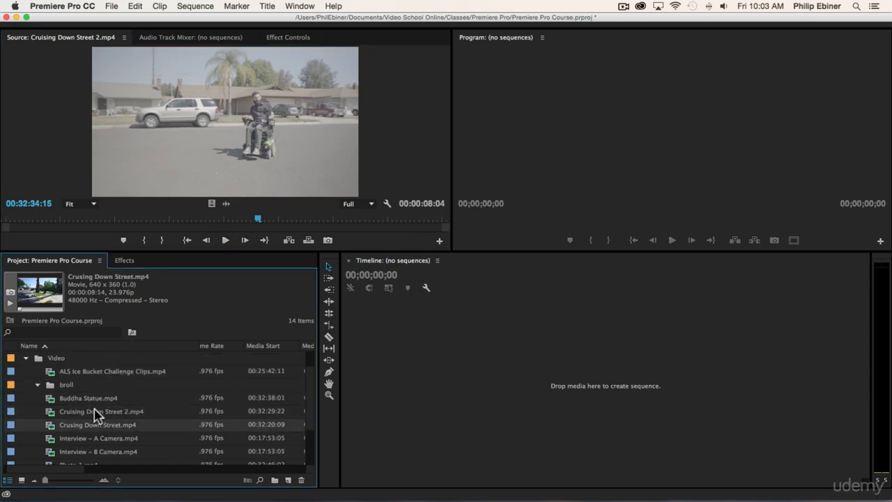
left_click(94, 399, "shift")
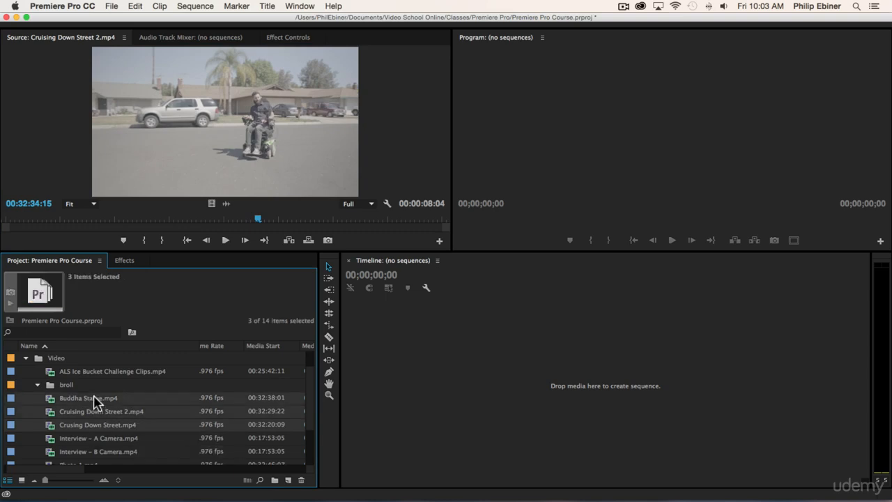
left_click_drag(94, 399, 61, 384)
Move Photo 1, Photo 2, Sketch and Working on Chair into the broll bin, and collapse the bin
scroll(124, 388, "down", 4)
left_click(83, 452)
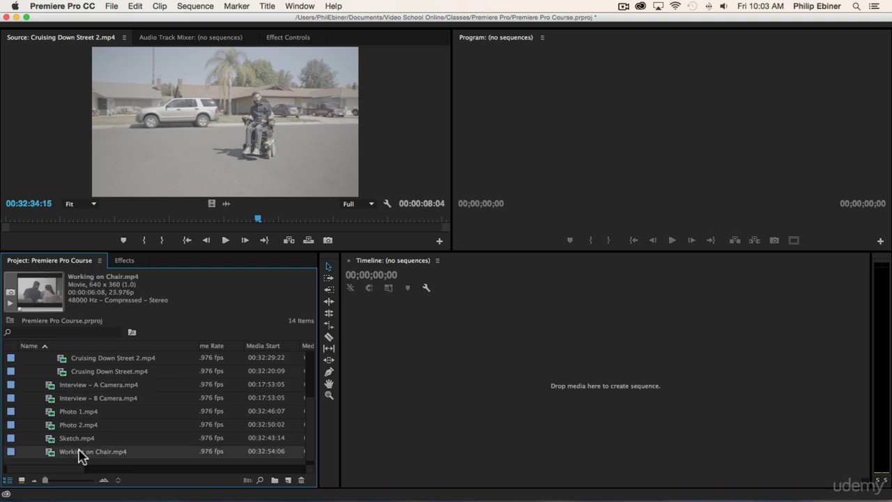
left_click(94, 412, "shift")
scroll(94, 418, "up", 3)
scroll(91, 427, "down", 2)
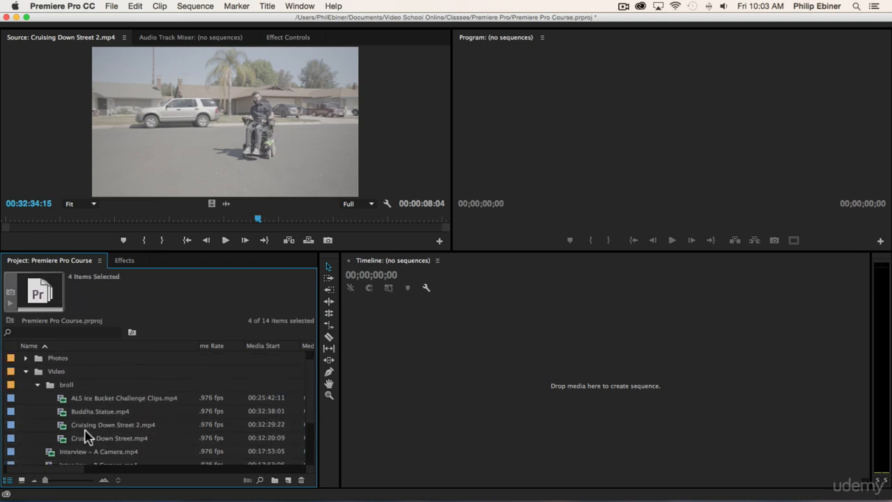
left_click_drag(74, 462, 87, 375)
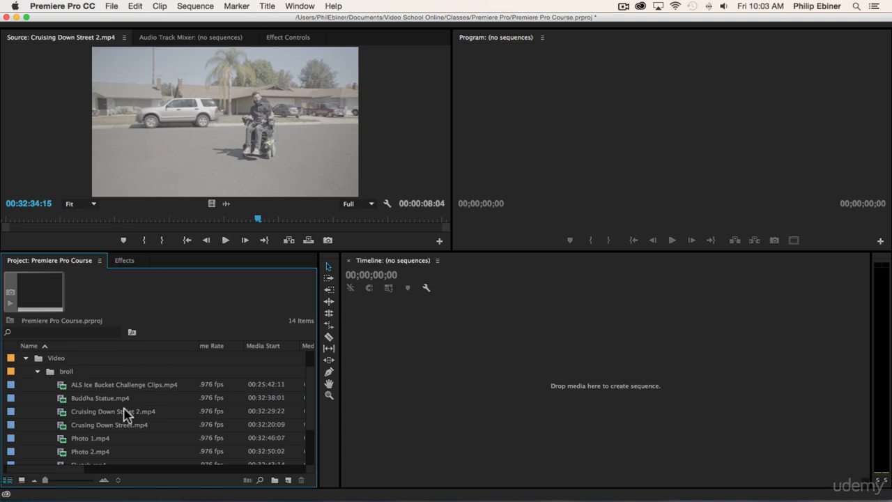
left_click(37, 372)
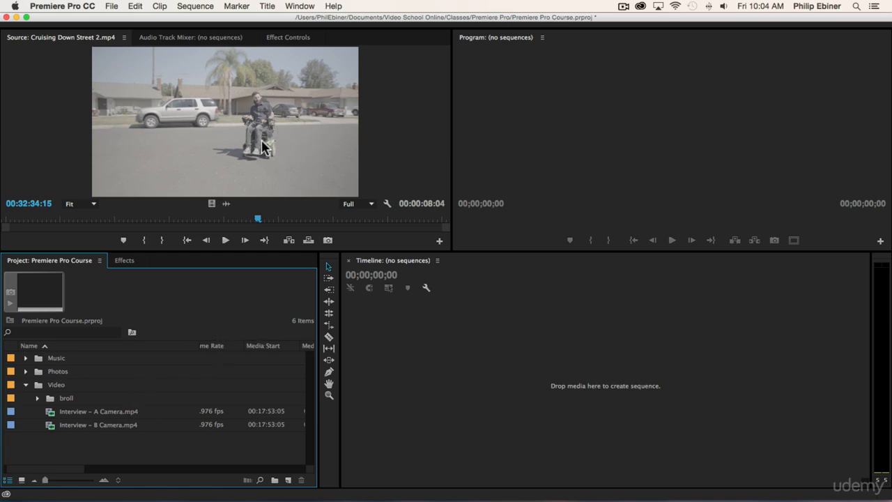
Create a new bin named interview inside the Video bin
left_click(54, 386)
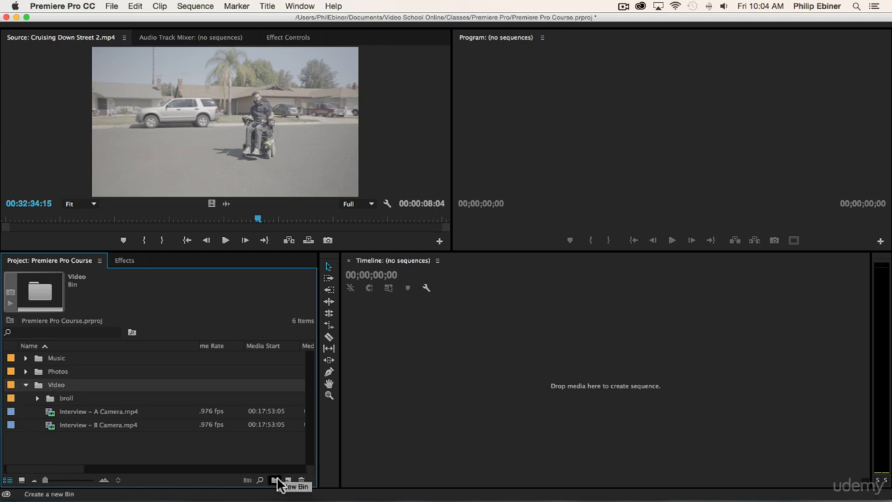
left_click(275, 480)
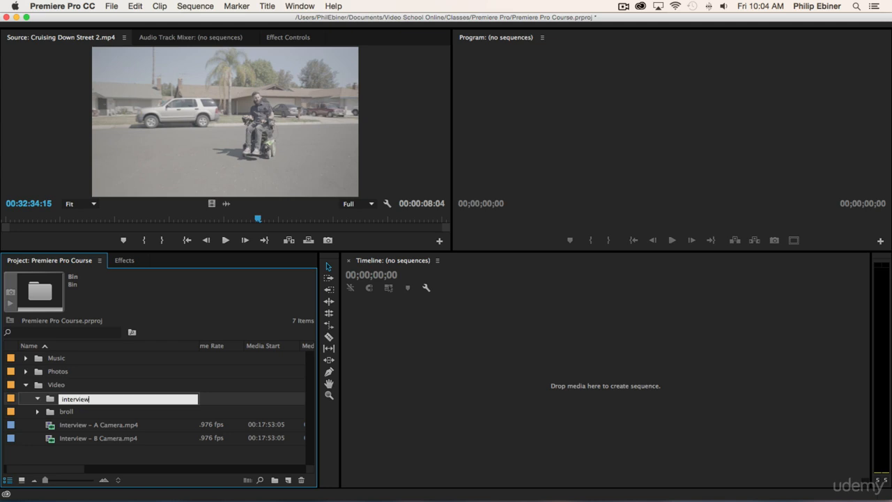
key("Tab")
Move the Interview A Camera and B Camera clips into the interview bin and collapse it
left_click(96, 441)
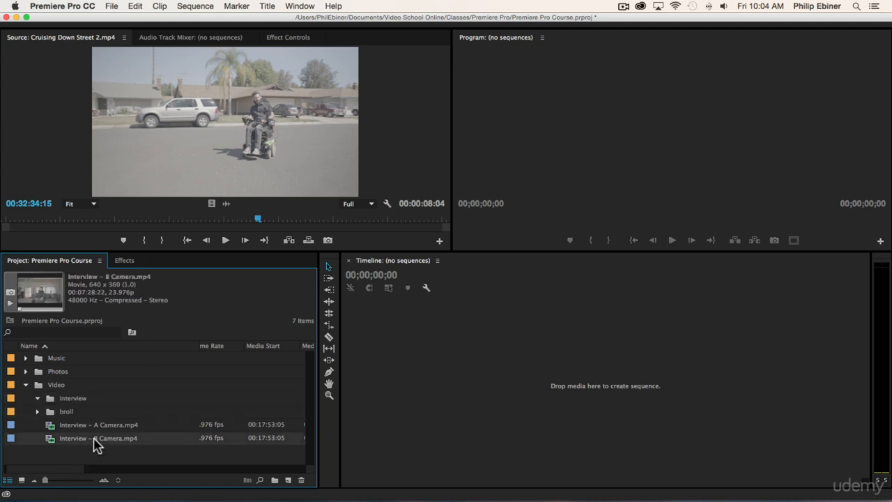
left_click(99, 426, "shift")
left_click_drag(100, 425, 69, 400)
left_click(37, 398)
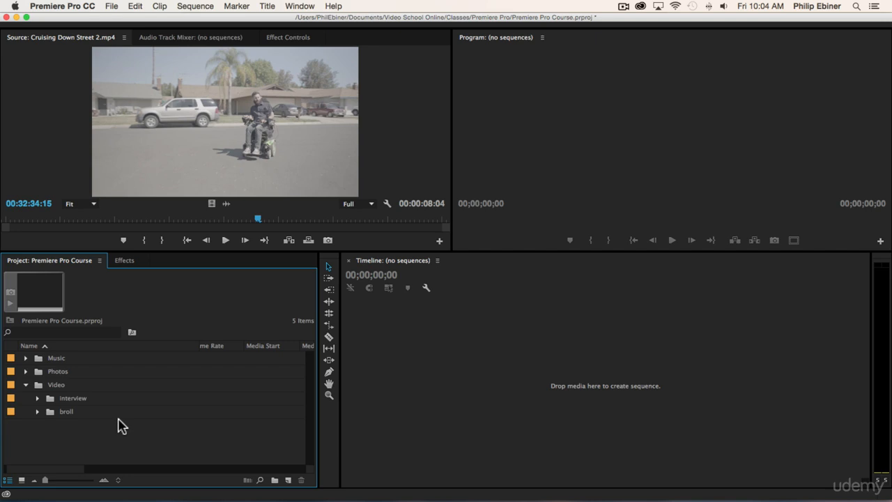
Collapse the Video bin and review the Music, Photos and Video Clips folders inside the Resources folder in Finder
left_click(25, 385)
key("super+Tab")
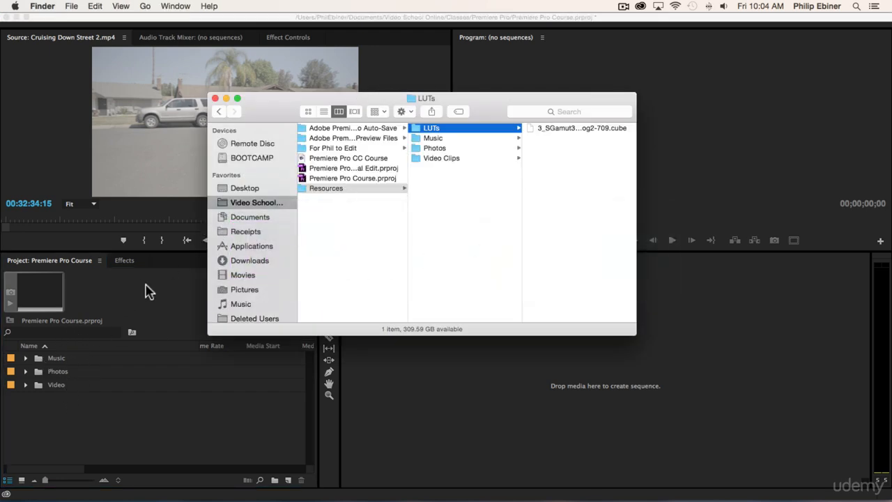
left_click(444, 140)
left_click(436, 148)
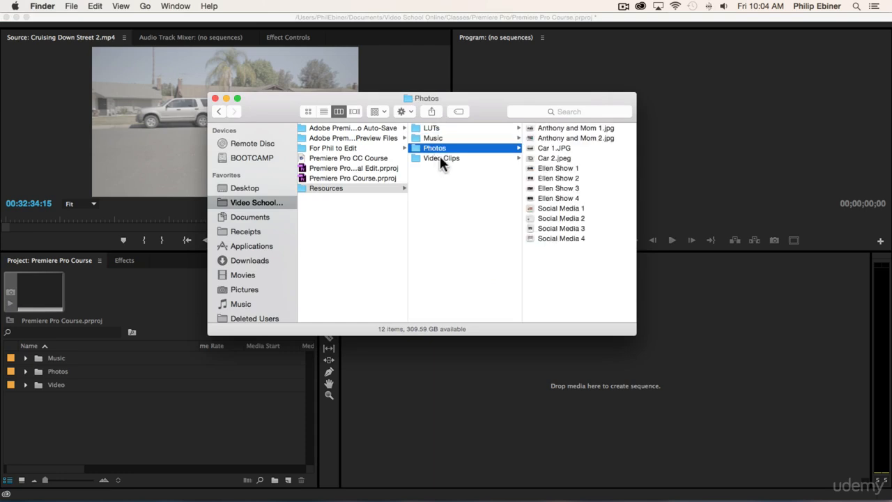
left_click(439, 157)
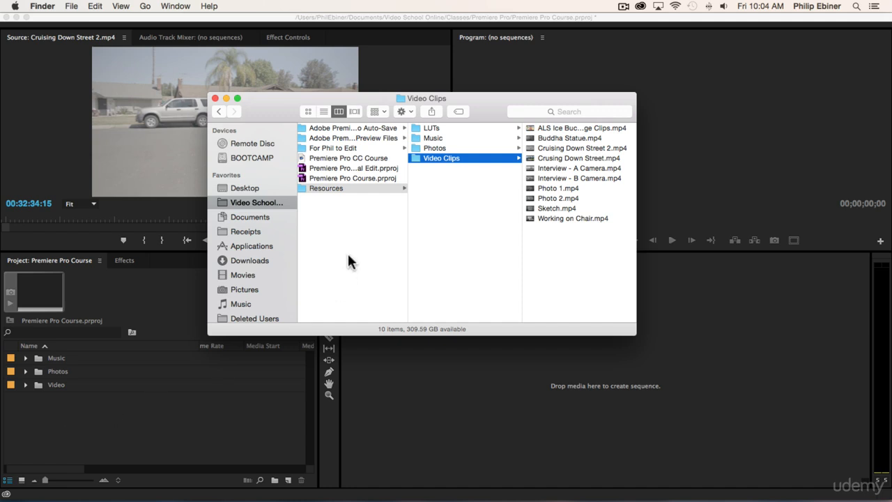
left_click(437, 184)
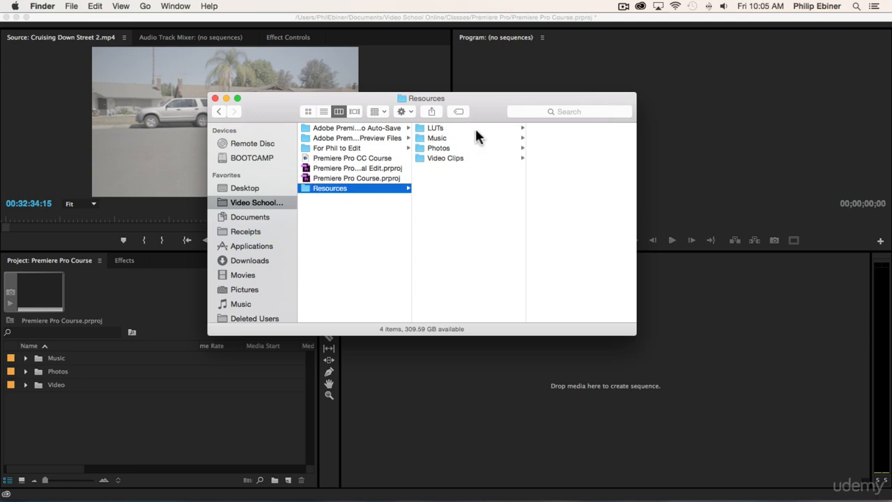
left_click(119, 414)
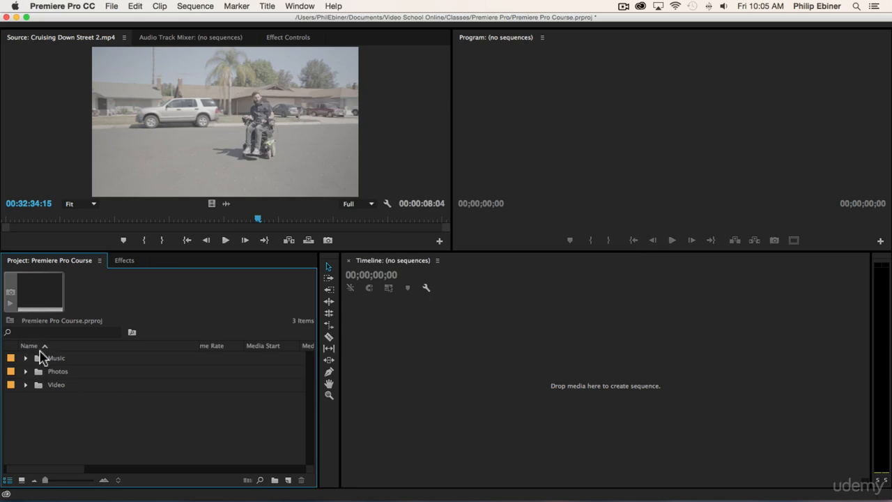
Expand the Video and broll bins and preview Photo 1.mp4 and Photo 2.mp4 in the Source monitor
left_click(25, 384)
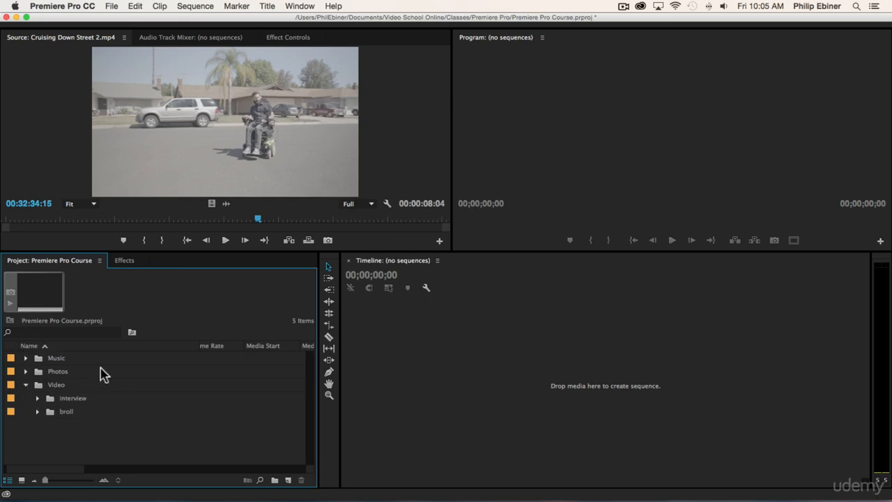
left_click(35, 411)
scroll(110, 398, "down", 5)
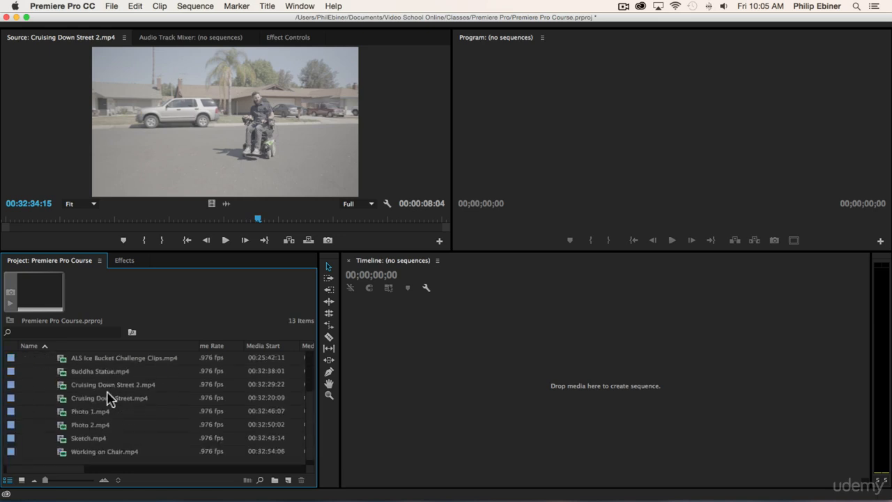
double_click(63, 412)
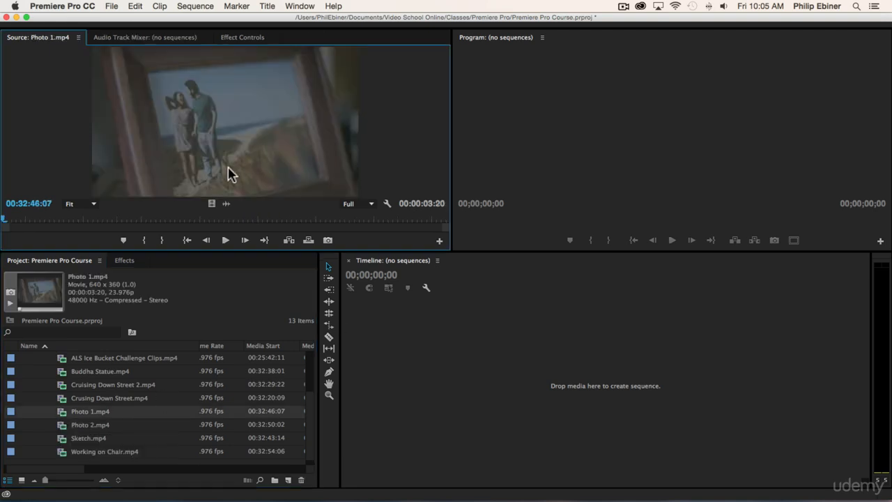
double_click(85, 426)
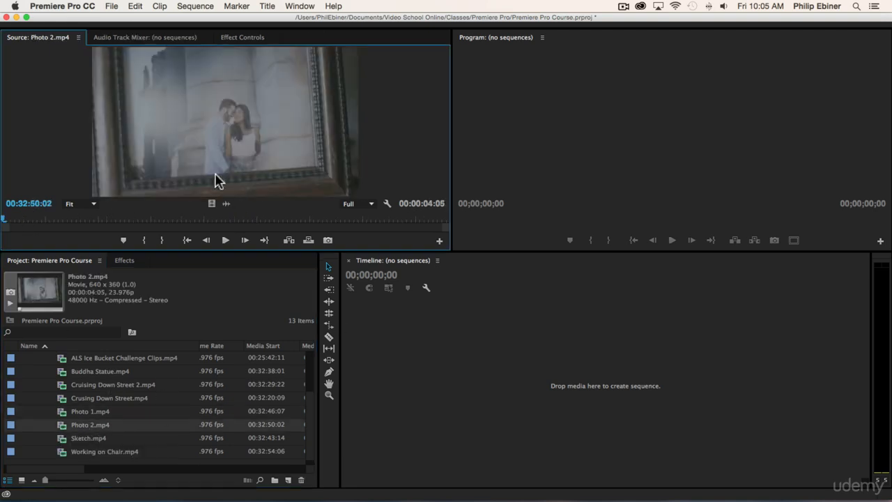
Rename the Photo 1.mp4 clip as "Photo of" the couple's first names followed by "at beach"
double_click(139, 411)
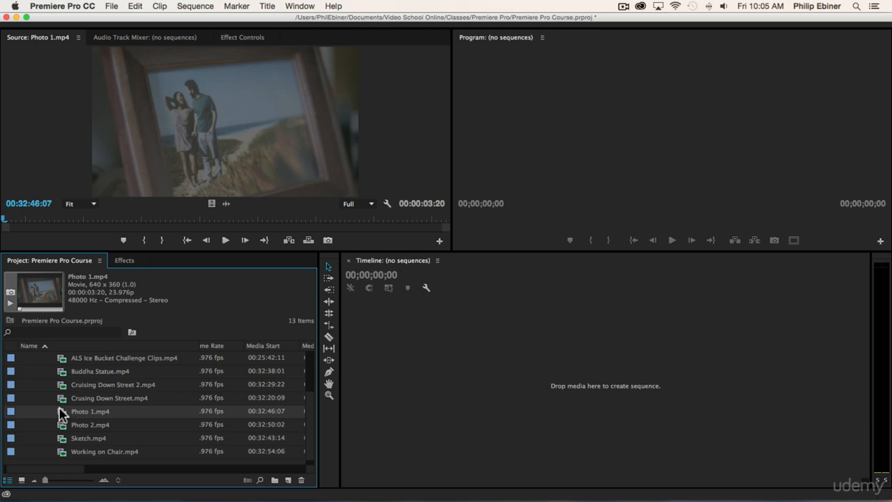
left_click(155, 412)
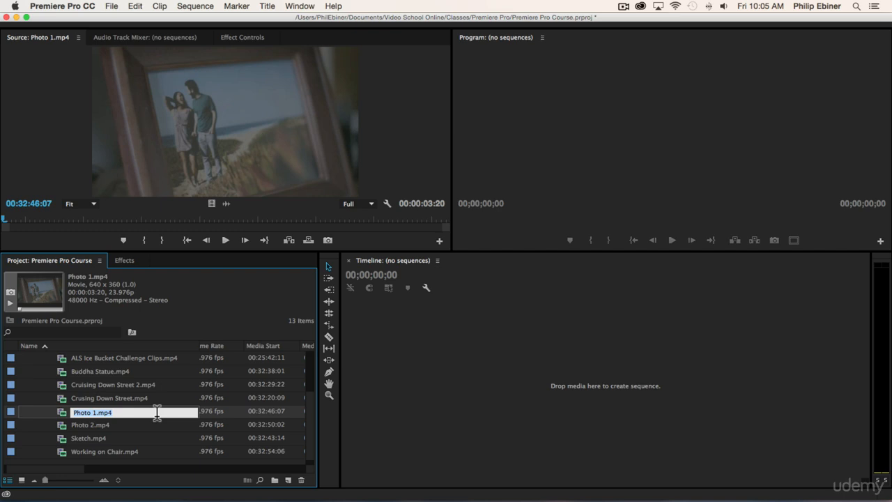
type("Pho")
key("Return")
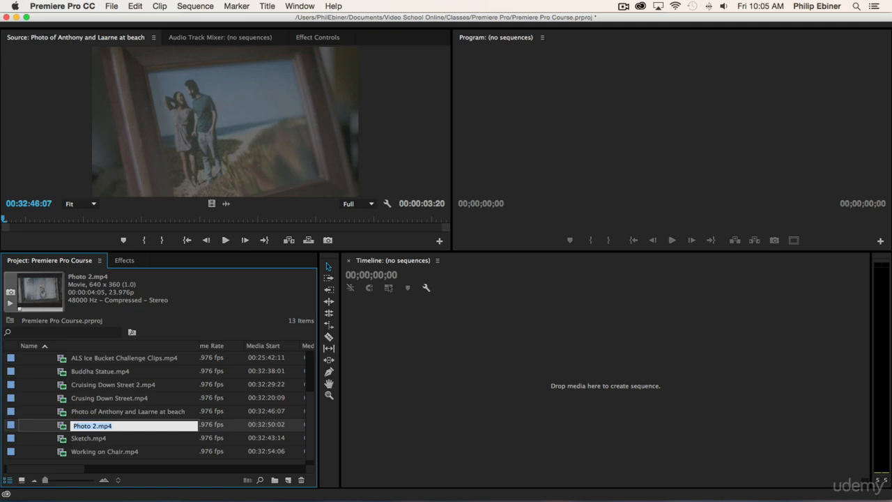
Preview Photo 2.mp4 and rename it as "Photo of" the couple's first names followed by "in front of building"
left_click(63, 427)
double_click(63, 427)
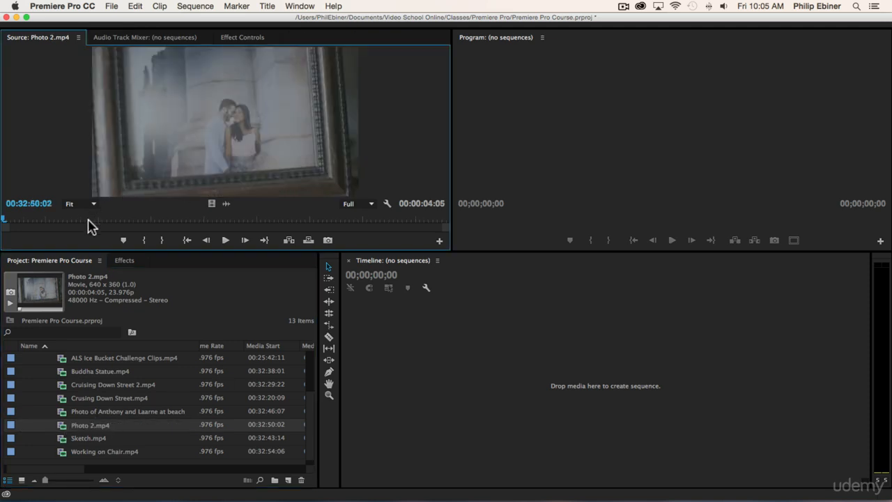
left_click(89, 426)
type("Photo of Anthony and Laarne in f")
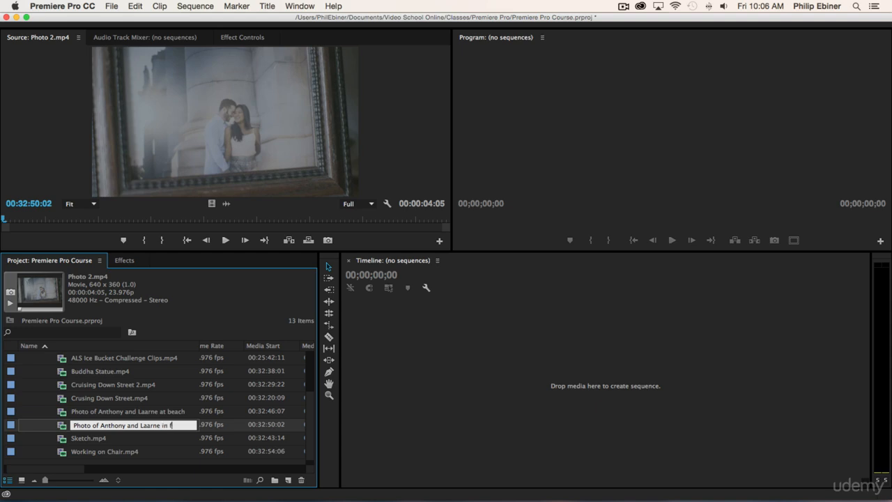
type("ront of building")
key("Tab")
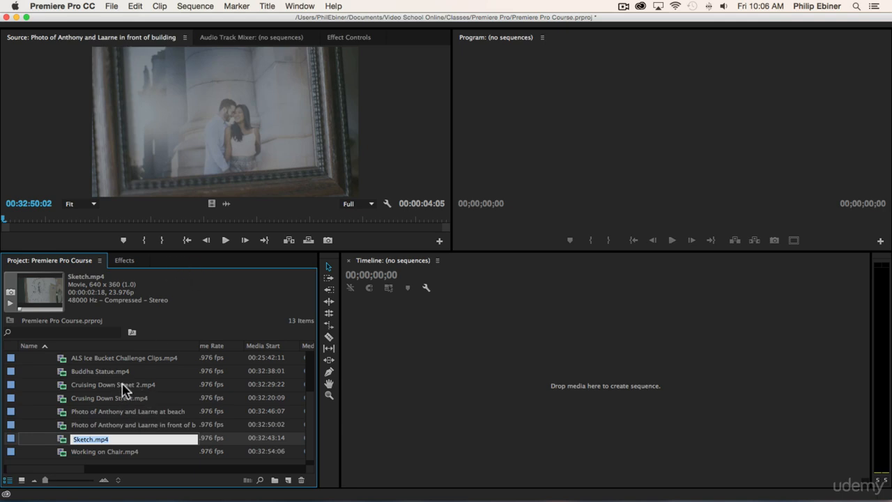
Examine the clips in the broll bin along with their frame rate and media start columns
scroll(118, 390, "up", 2)
scroll(118, 390, "down", 2)
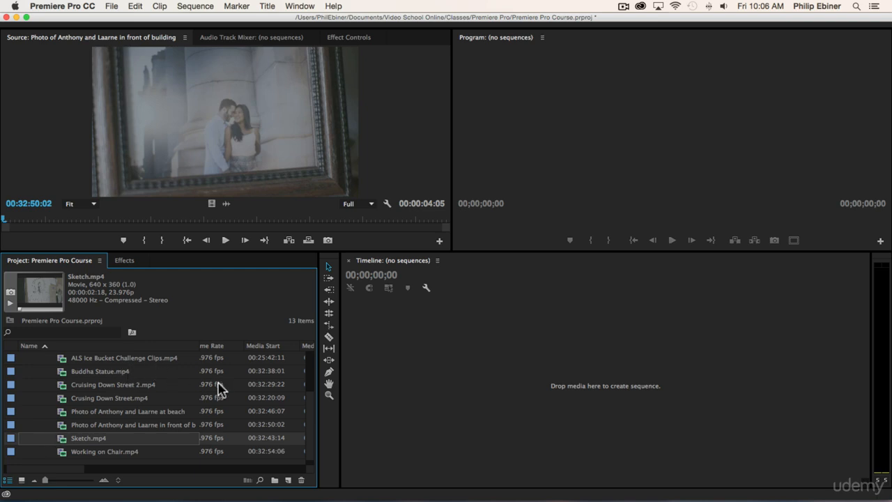
scroll(167, 369, "right", 3)
scroll(167, 369, "left", 3)
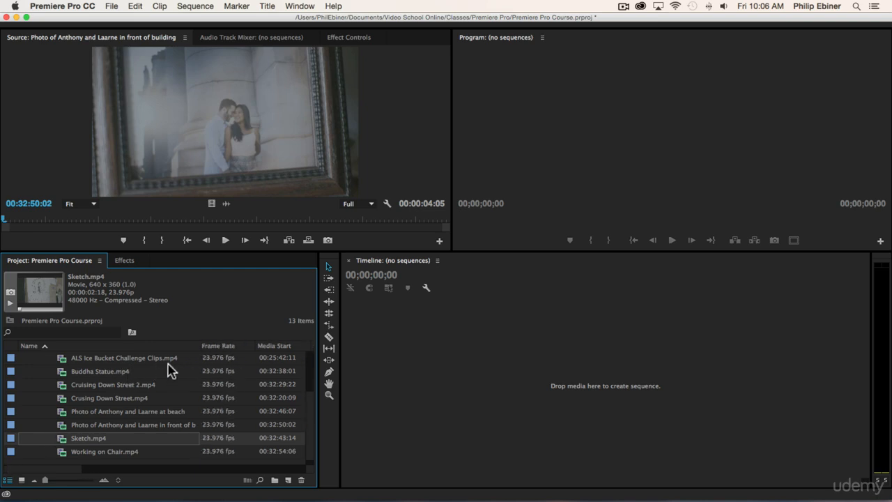
scroll(140, 373, "up", 2)
scroll(139, 373, "down", 1)
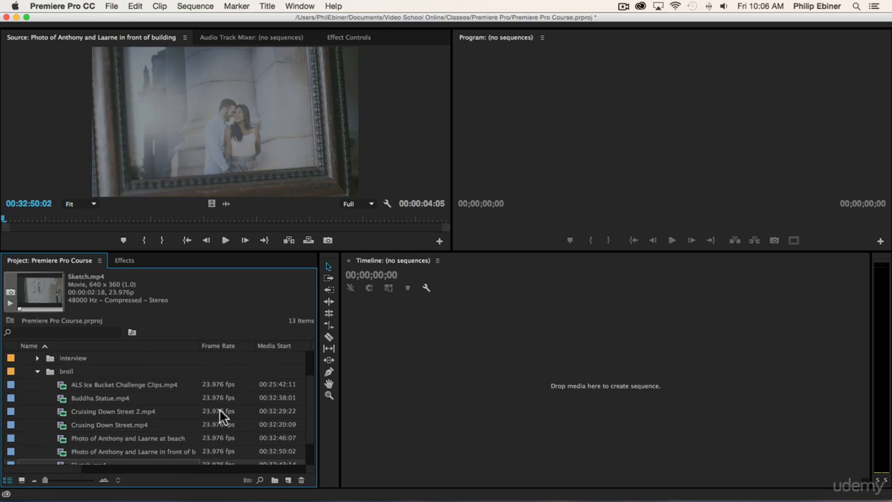
scroll(253, 416, "down", 2)
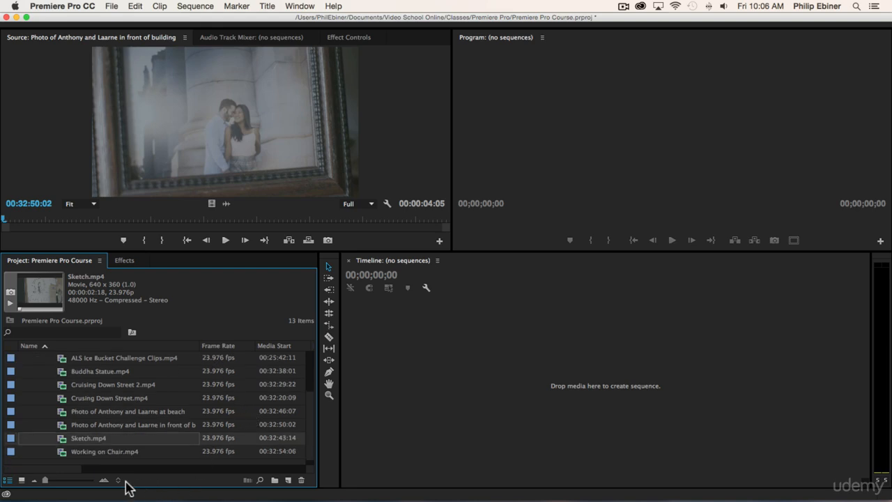
left_click_drag(68, 467, 100, 478)
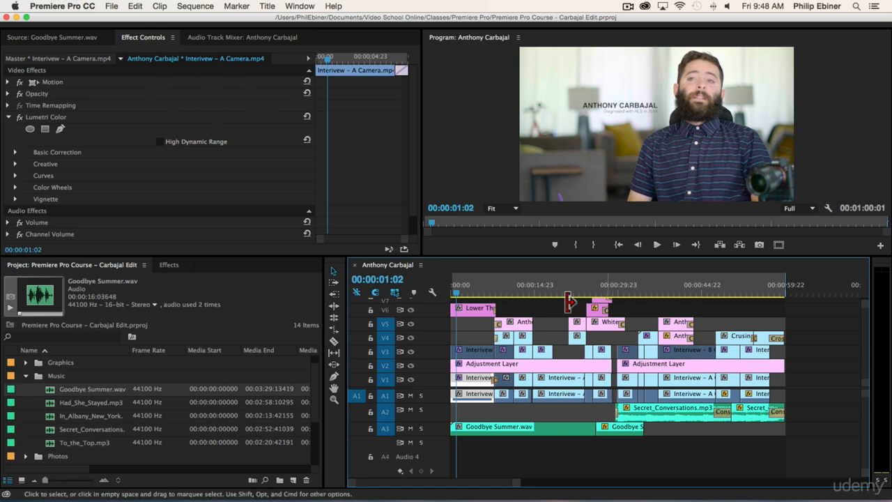
Select the Lumetri Color effect of the Interview A Camera clip, view the effects categories and return to the project bins
left_click(56, 118)
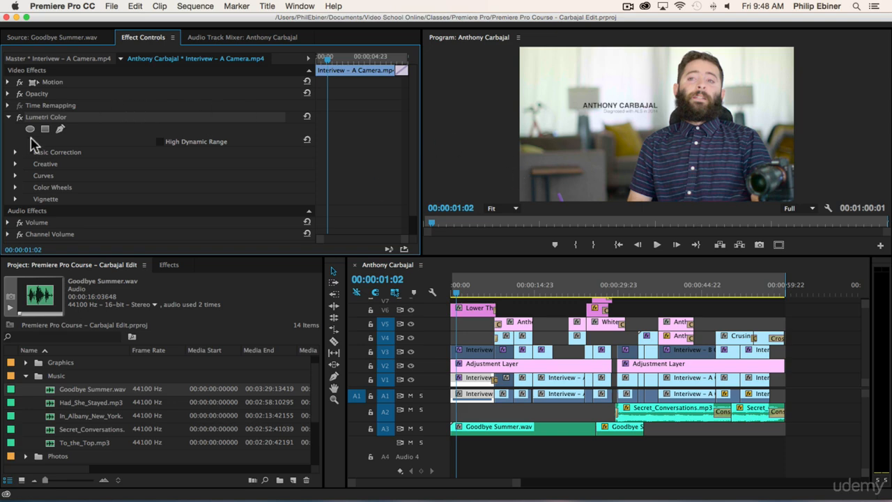
left_click(170, 265)
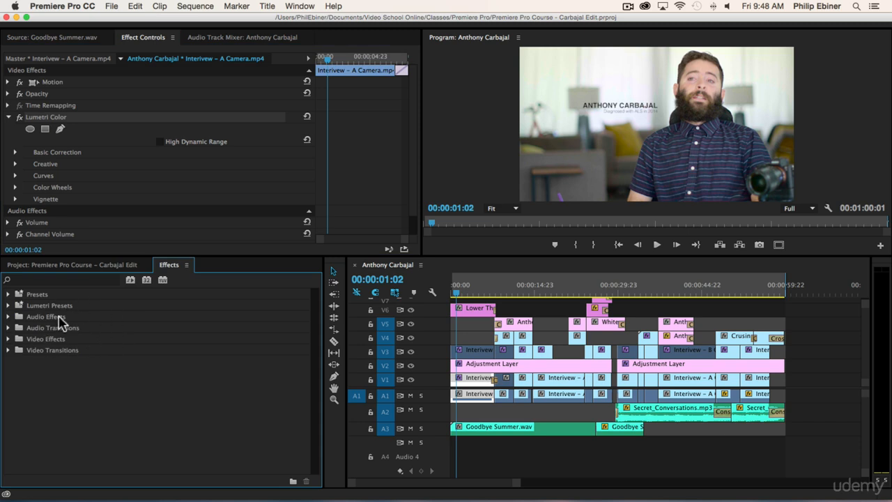
left_click(81, 265)
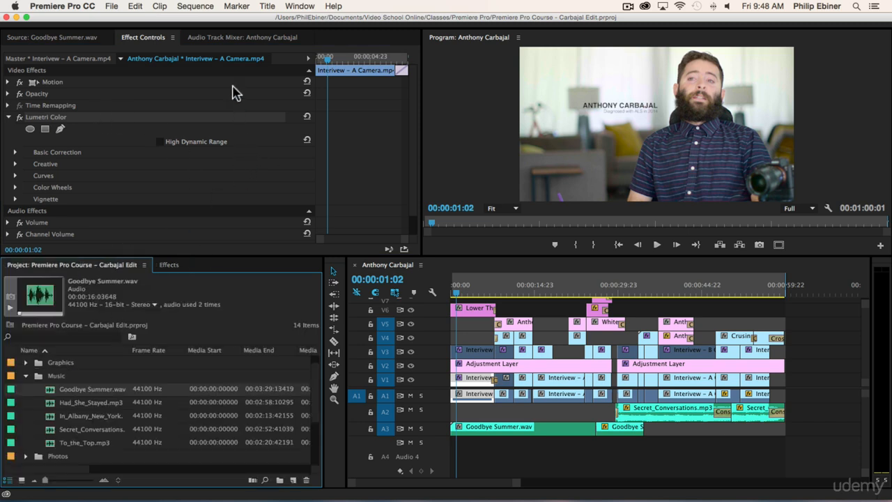